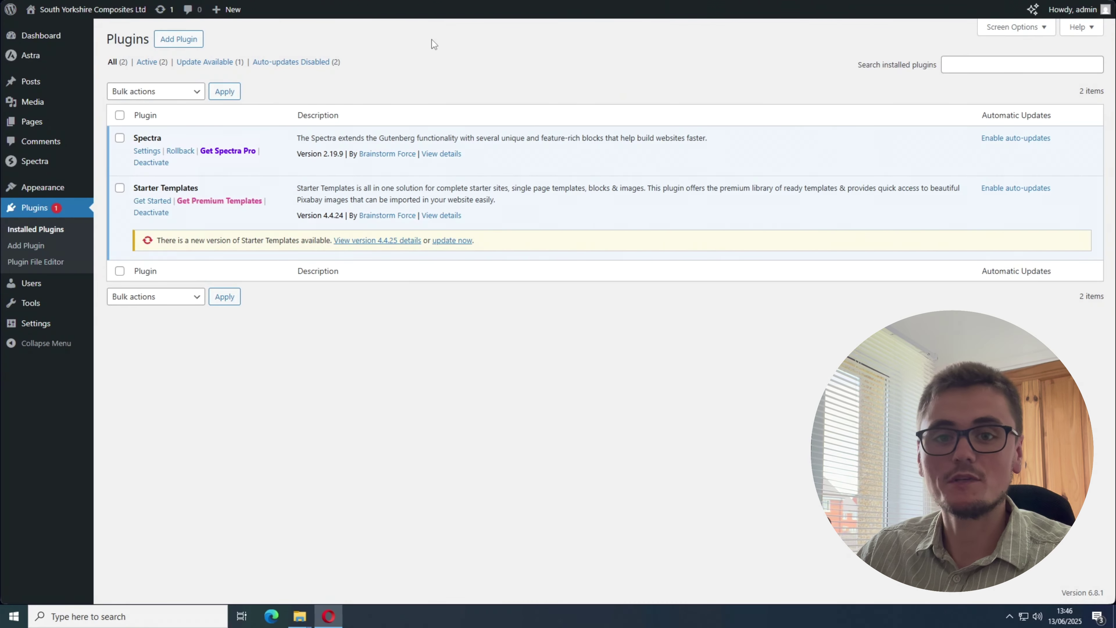
Search the plugin directory for "updraftplus" and install and activate UpdraftPlus: WP Backup & Migration Plugin.
left_click(181, 42)
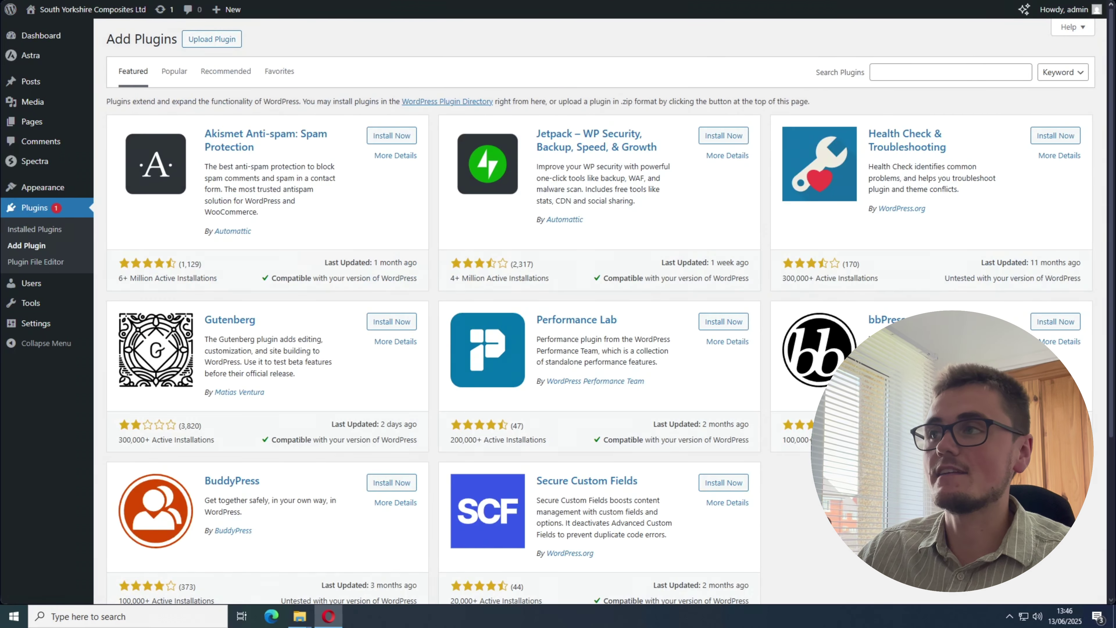
left_click(928, 73)
type("updrafto")
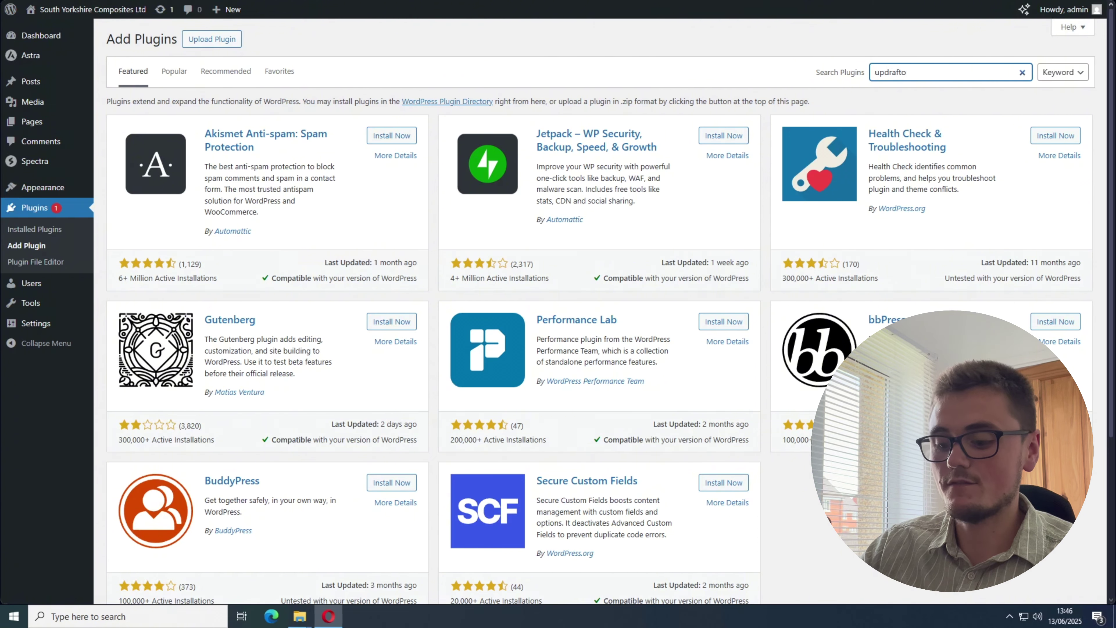
key("BackSpace")
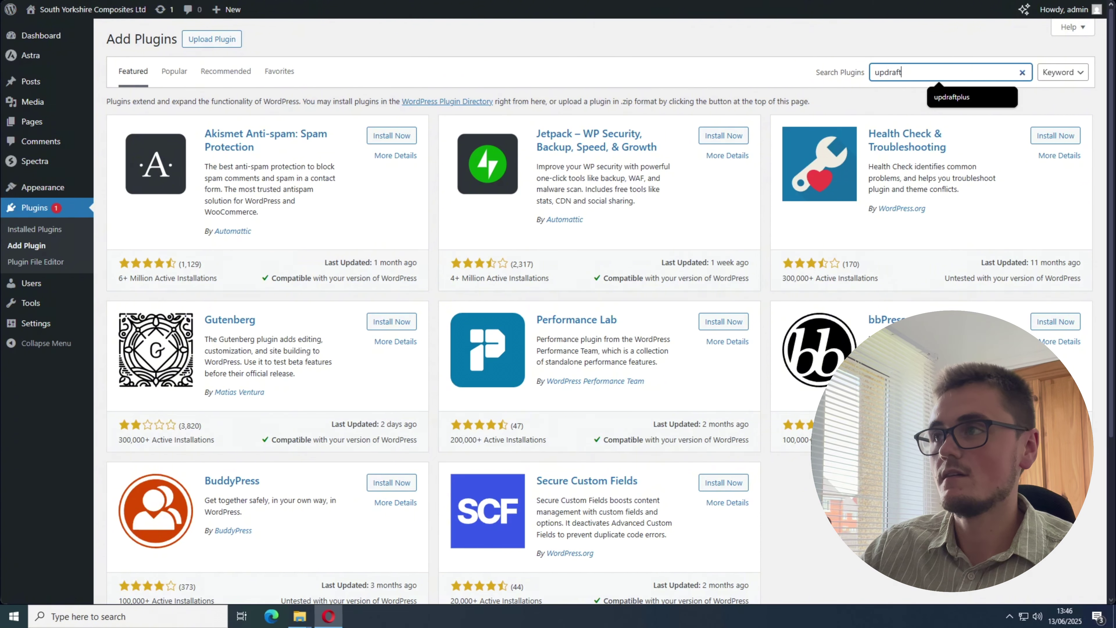
type("plus")
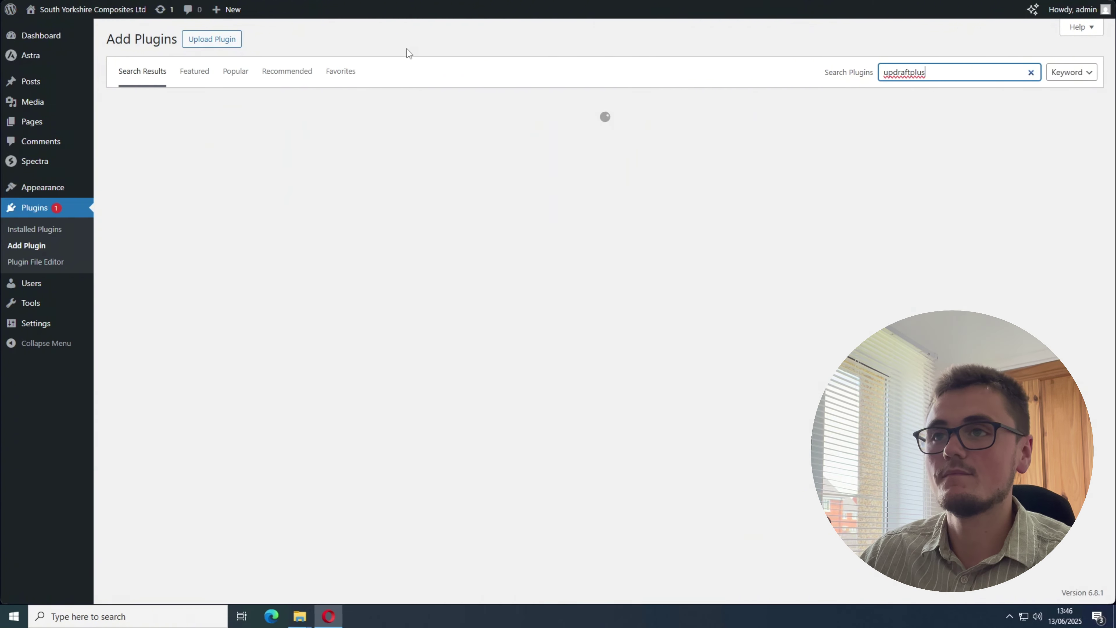
left_click(430, 33)
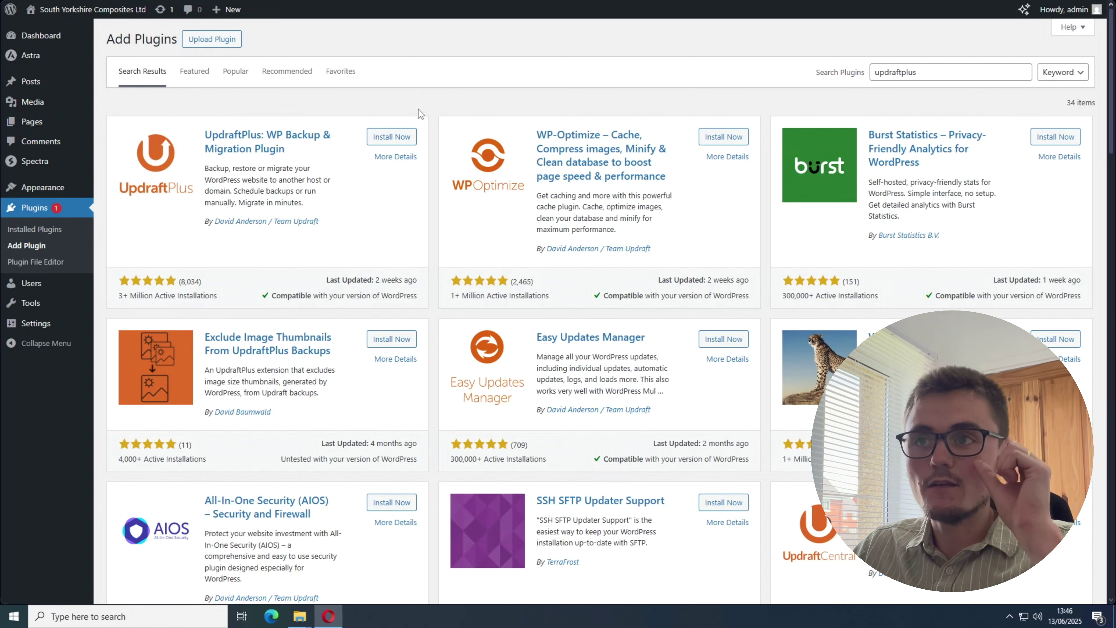
left_click(387, 136)
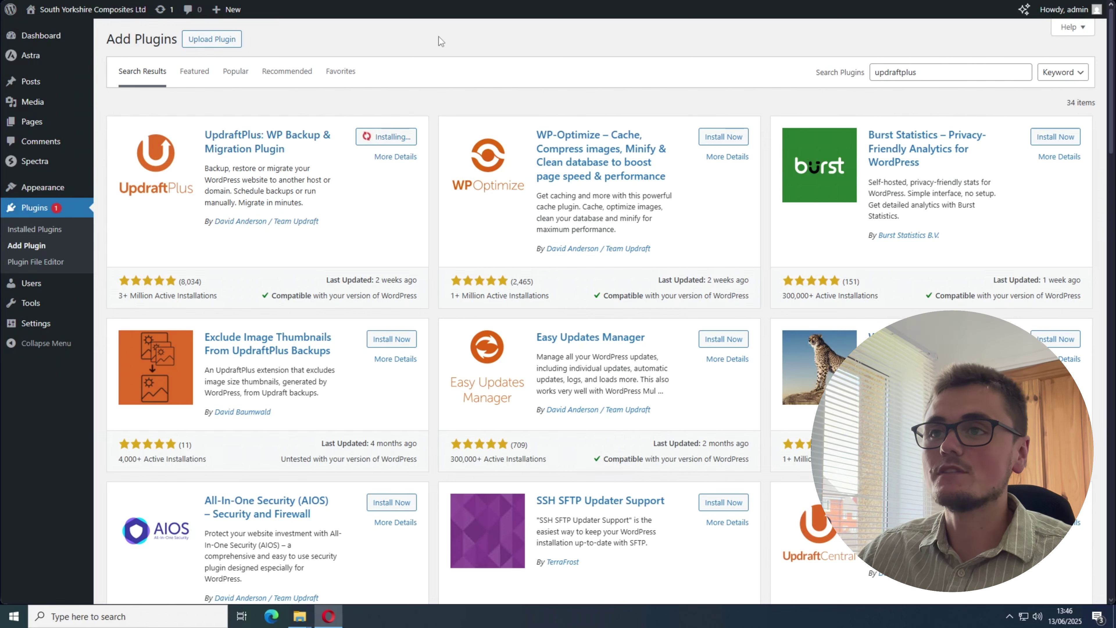
left_click(404, 140)
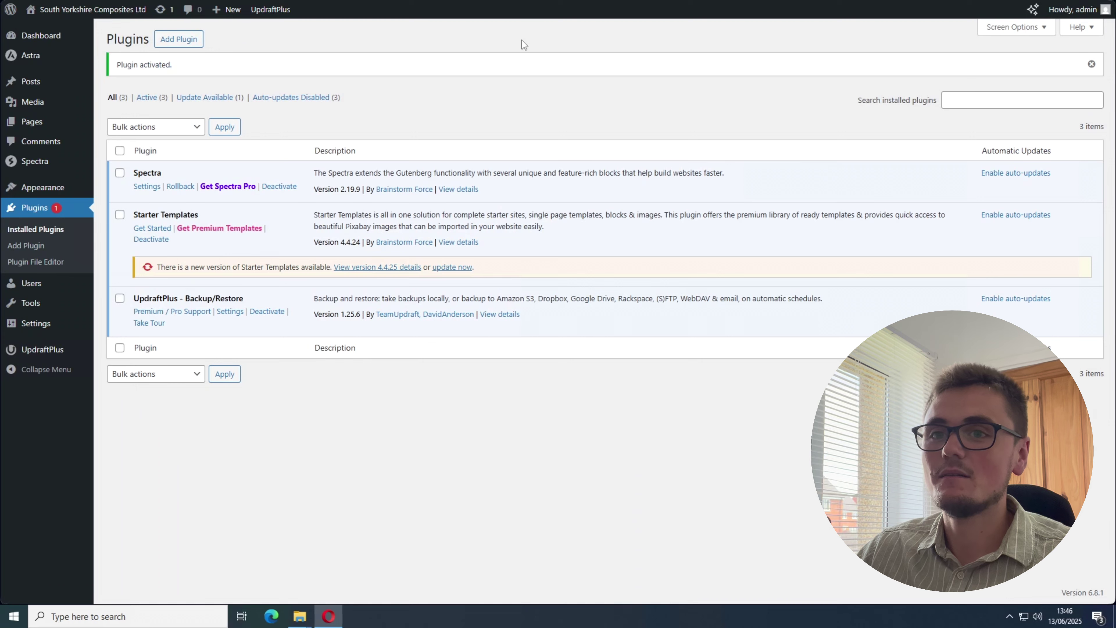
Open the UpdraftPlus settings and set both the files and database backup schedules to Weekly.
left_click(49, 352)
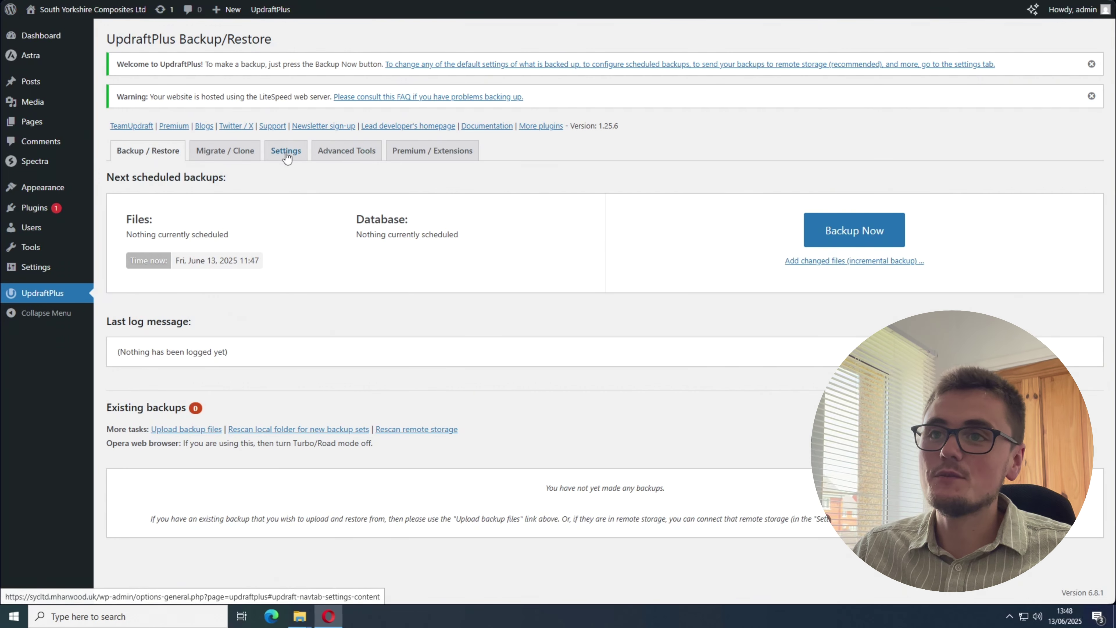
left_click(285, 153)
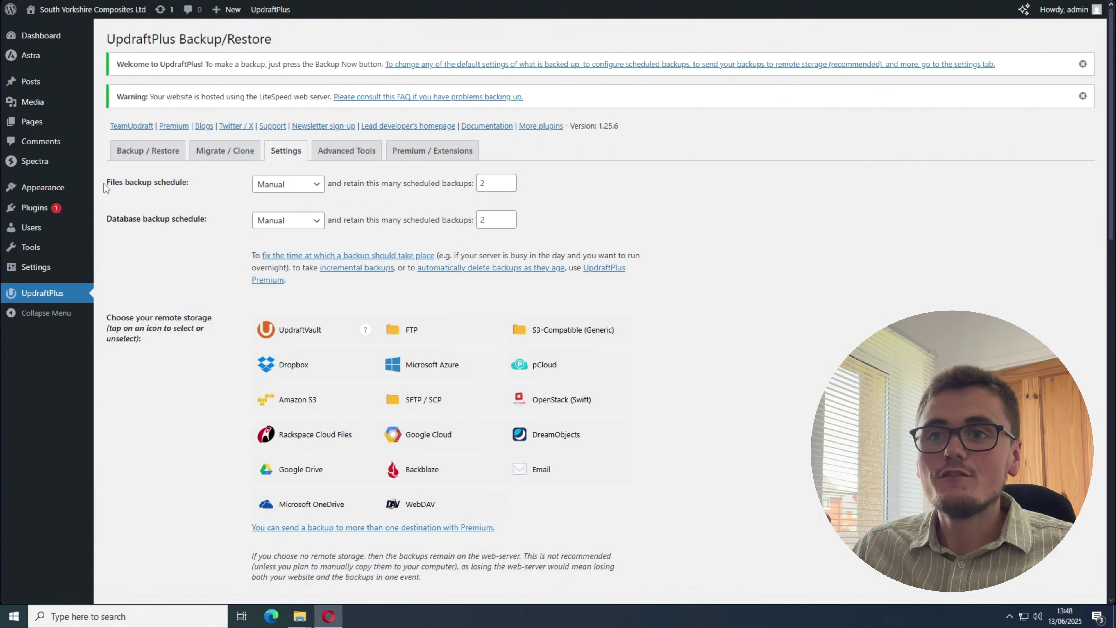
left_click_drag(106, 185, 200, 184)
left_click_drag(117, 218, 219, 238)
left_click(219, 239)
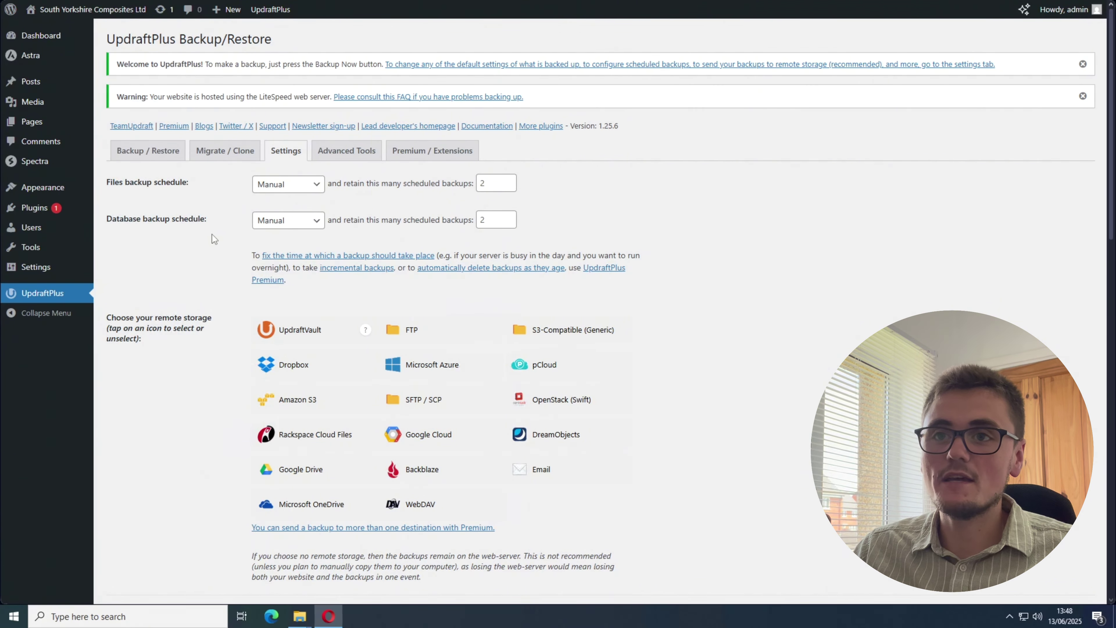
left_click(310, 190)
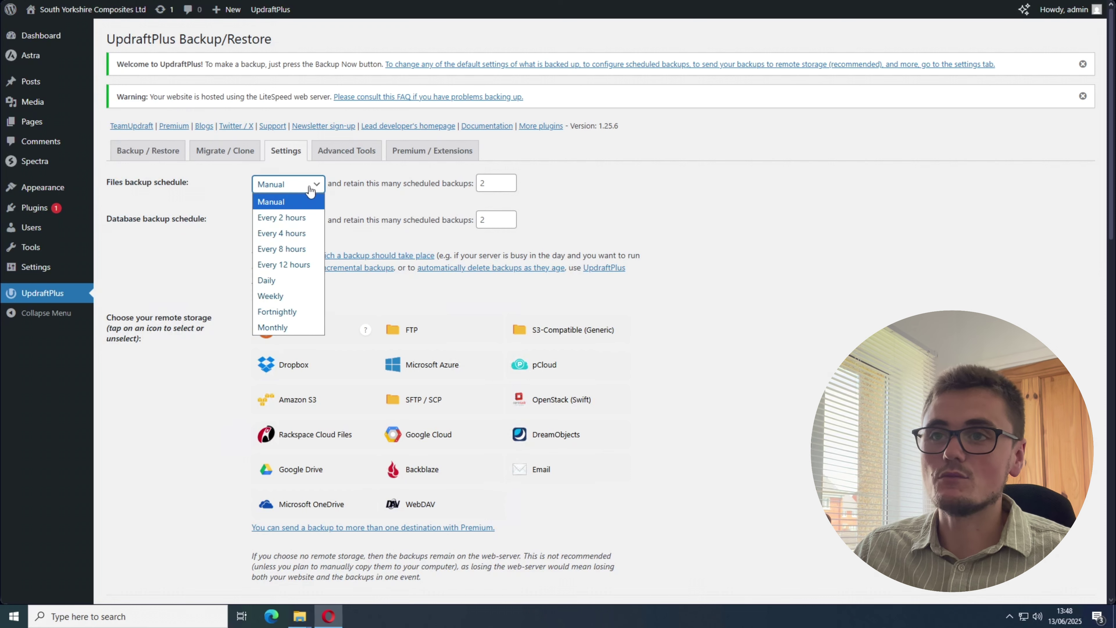
left_click(286, 296)
left_click(288, 220)
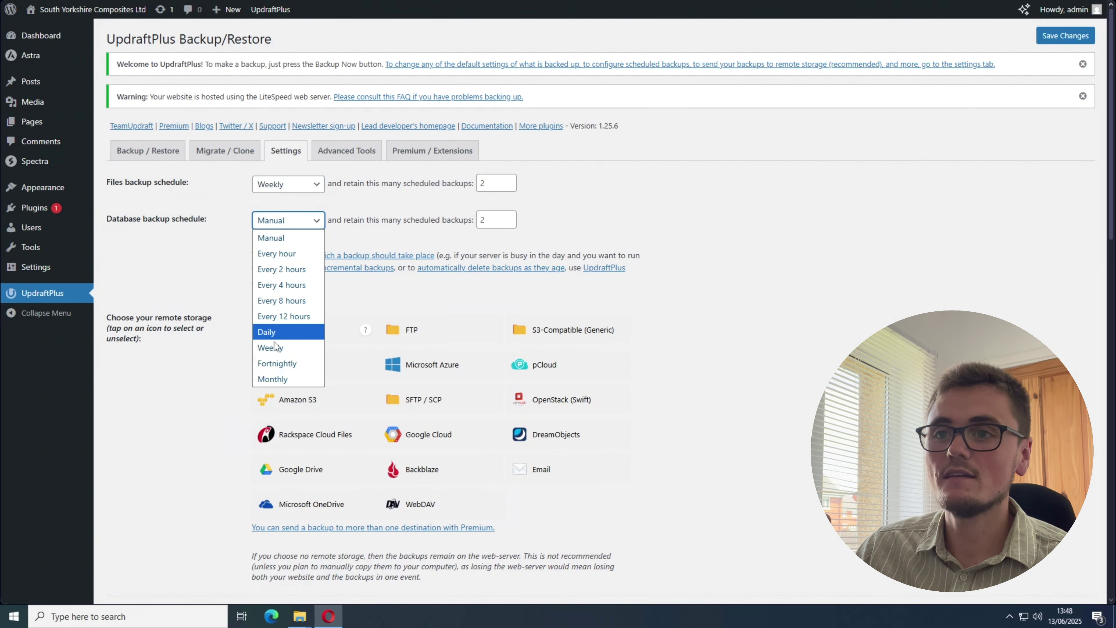
left_click(286, 333)
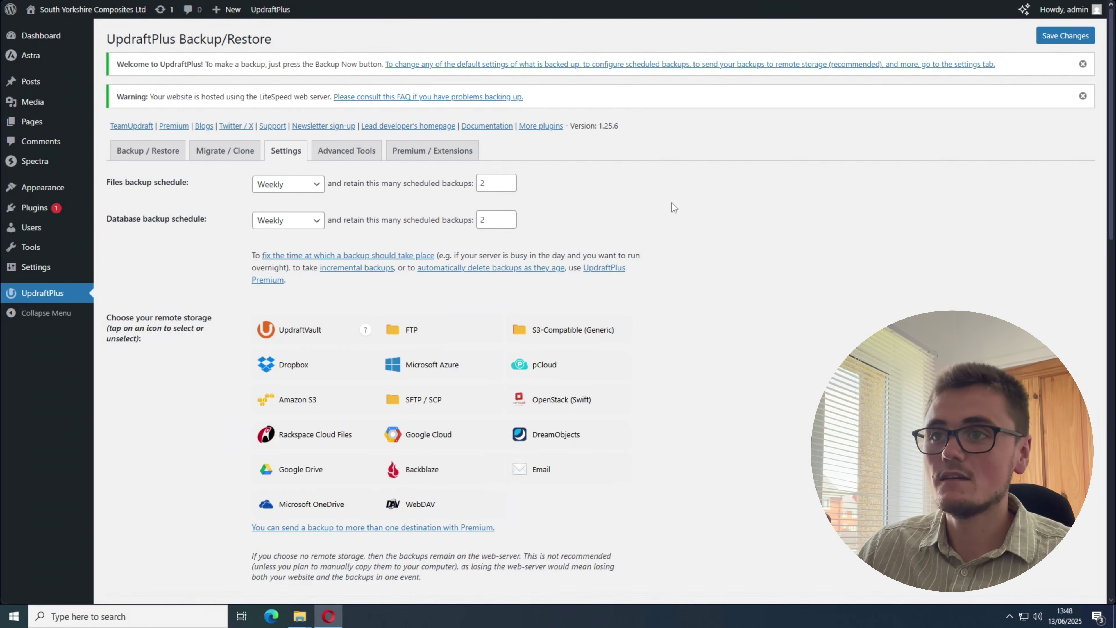
Set the number of retained scheduled backups to 8.
double_click(486, 182)
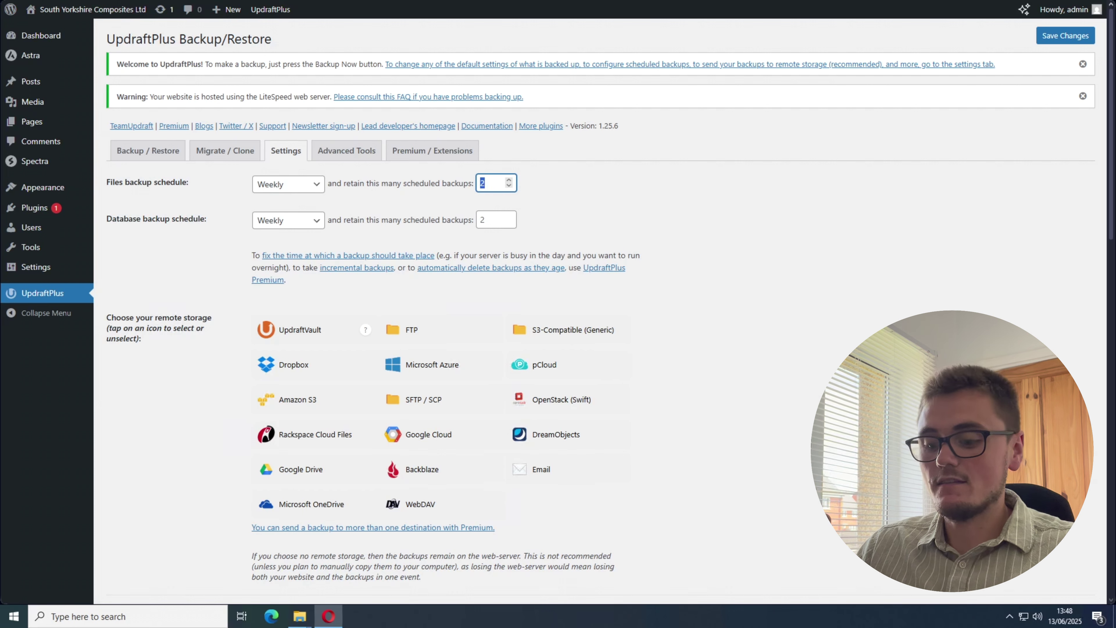
type("8")
left_click(662, 206)
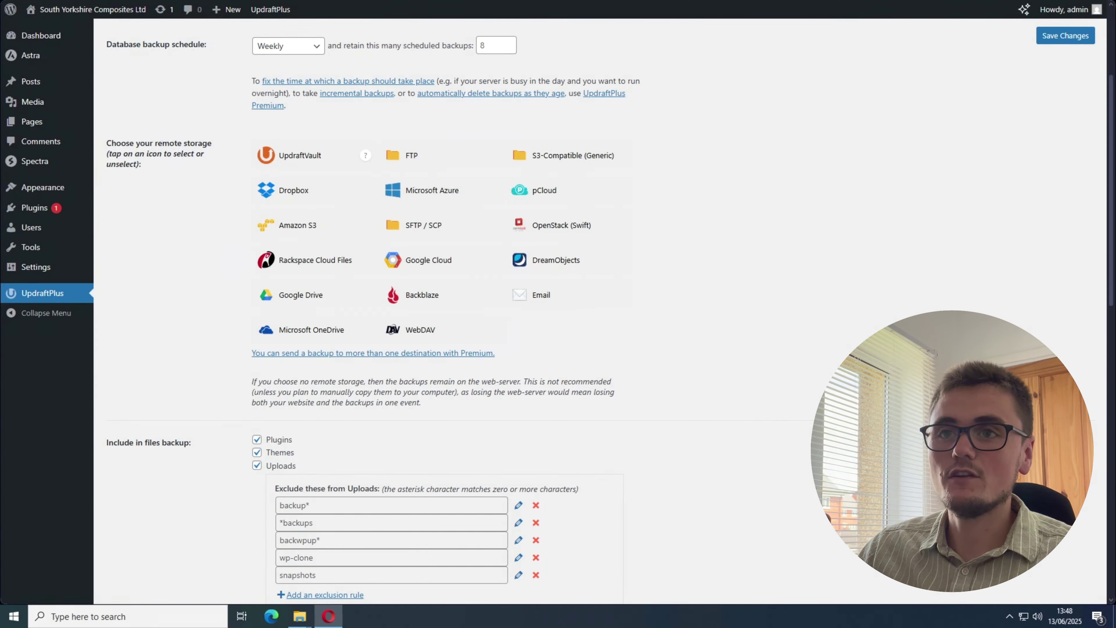
Choose Google Drive as the remote storage and start the Google sign-in, leaving the settings page without saving.
left_click_drag(121, 144, 222, 150)
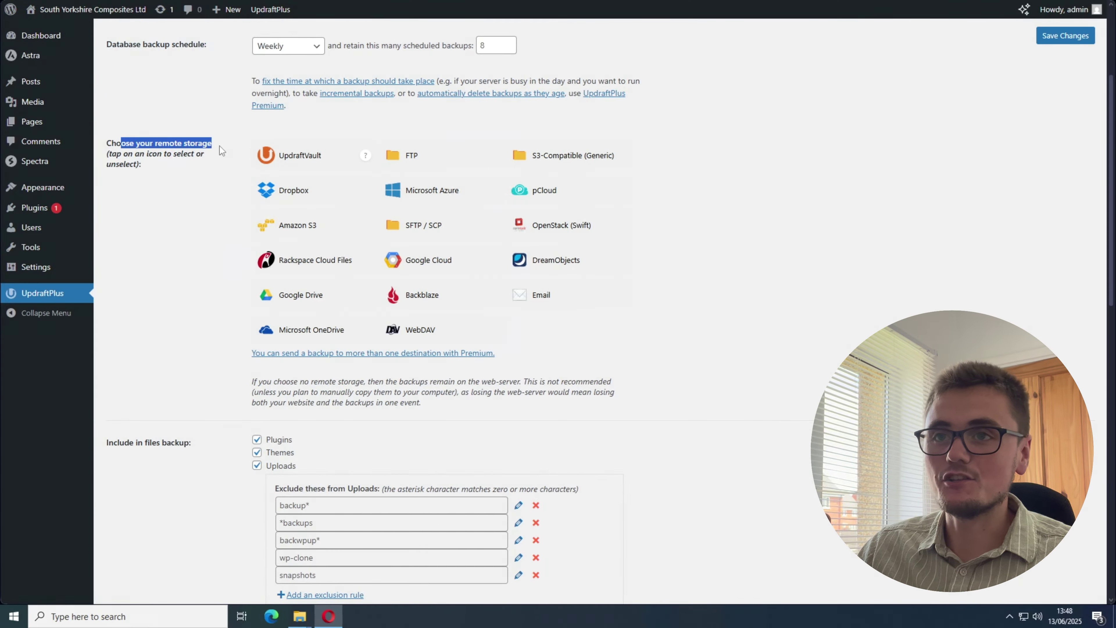
left_click(836, 176)
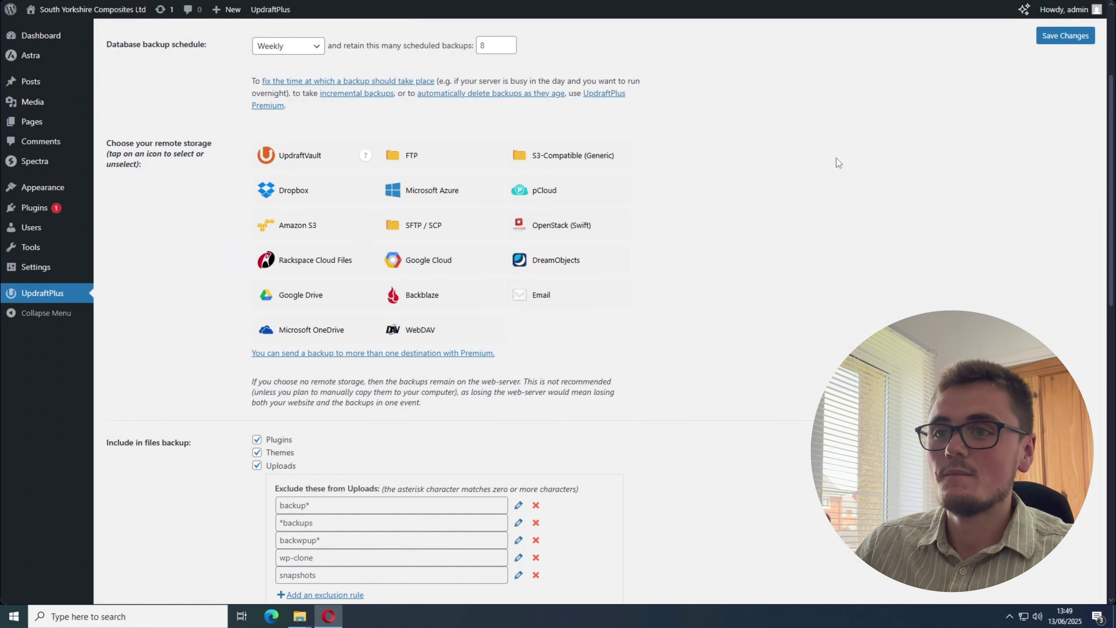
left_click(336, 299)
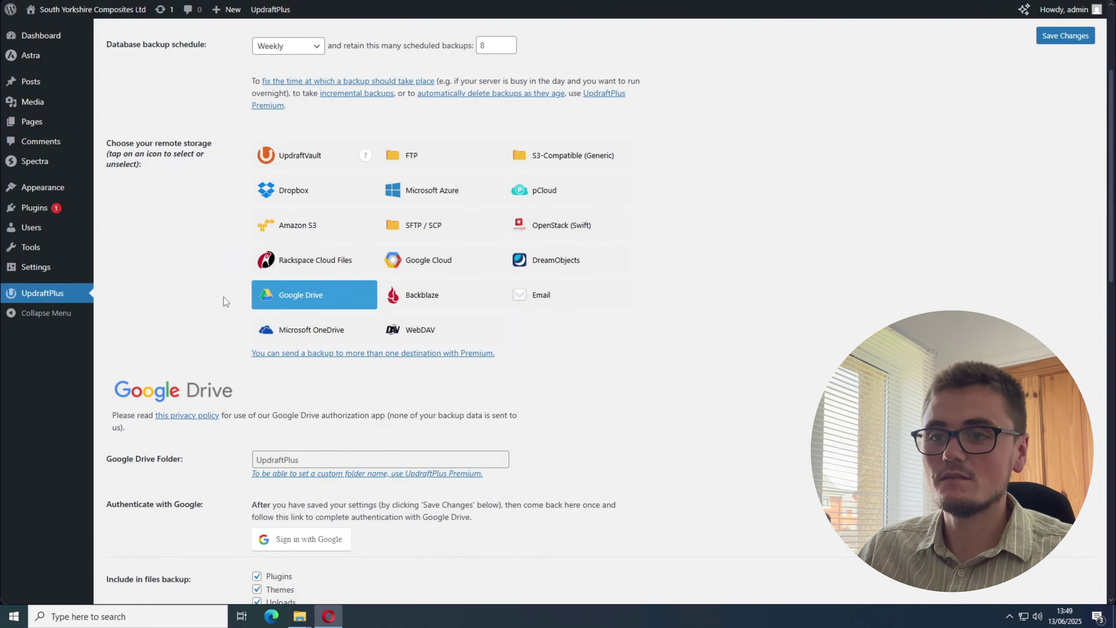
scroll(202, 284, "down", 3)
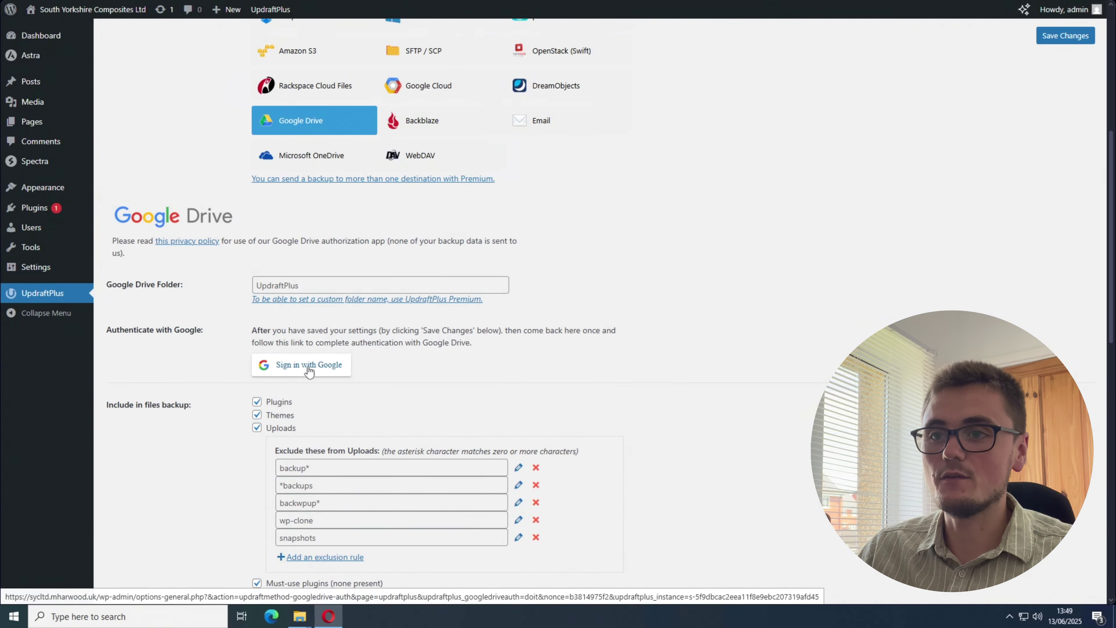
left_click(314, 368)
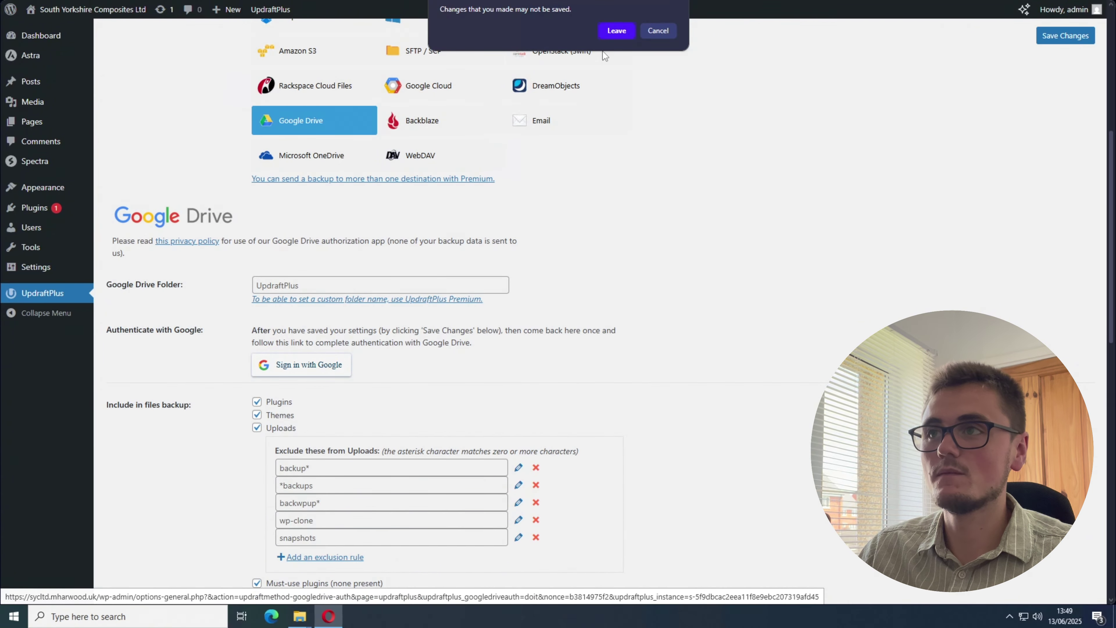
left_click(617, 31)
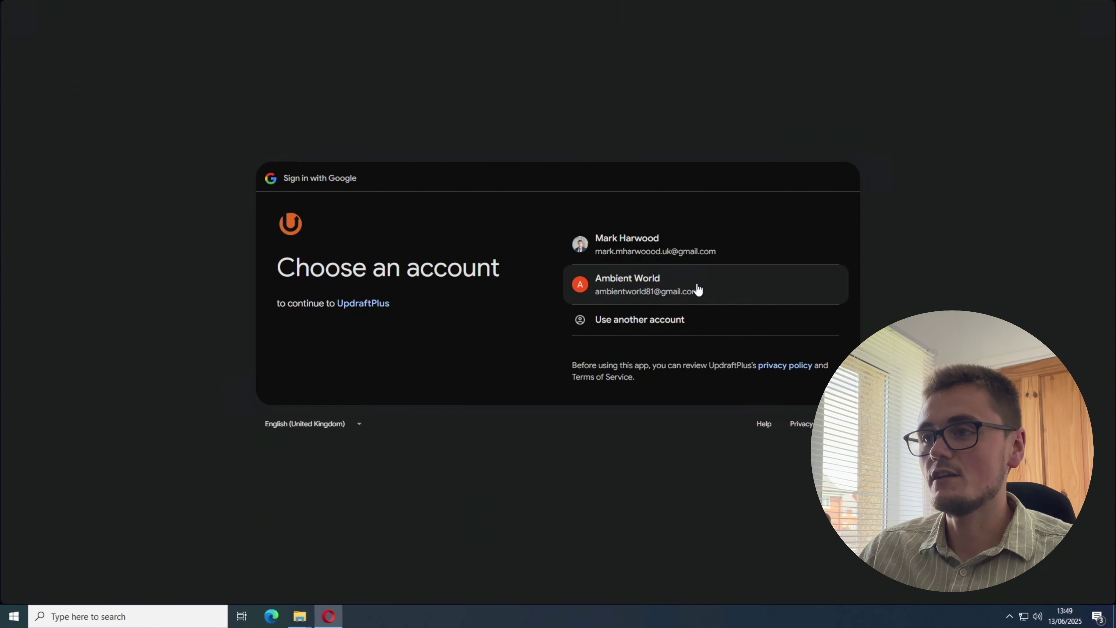
Sign in with the chosen Google account and grant UpdraftPlus access to its specific Google Drive files.
left_click(696, 285)
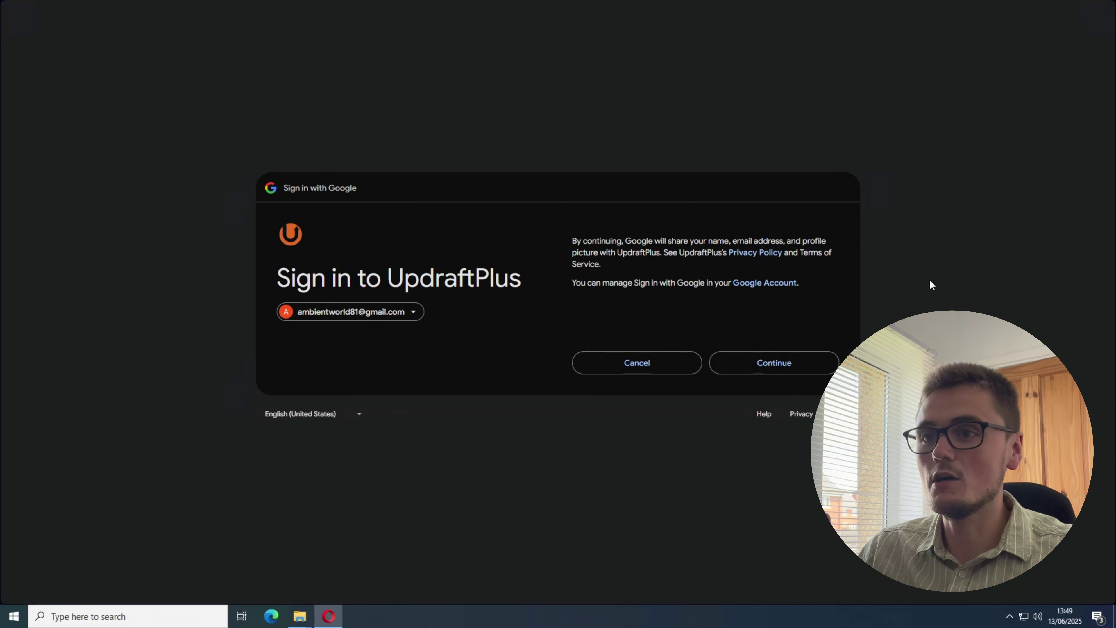
left_click(781, 370)
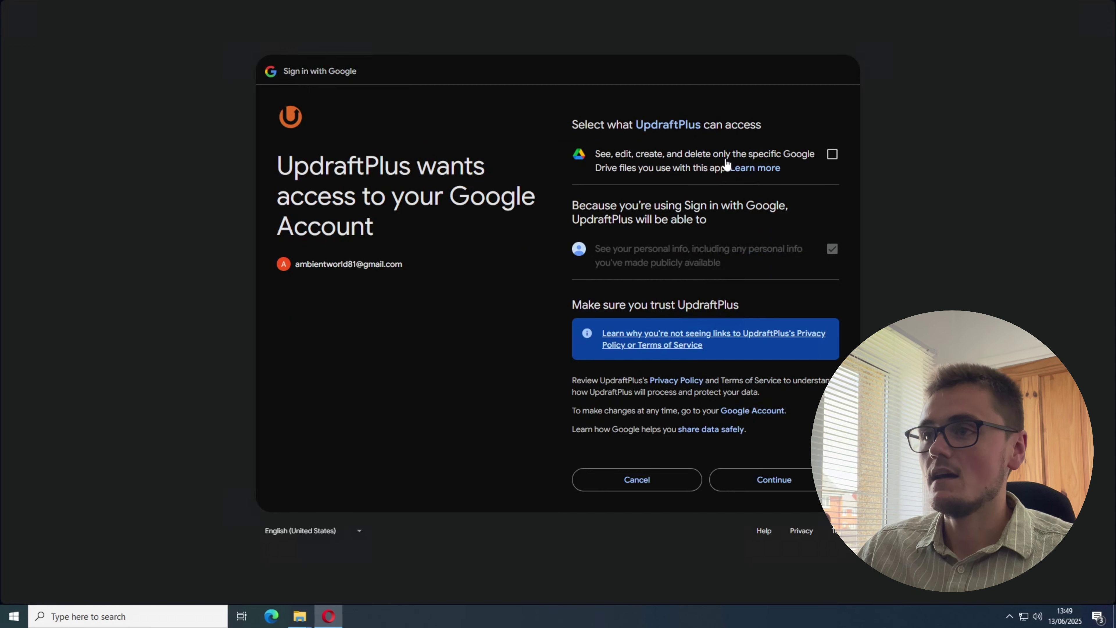
left_click(833, 157)
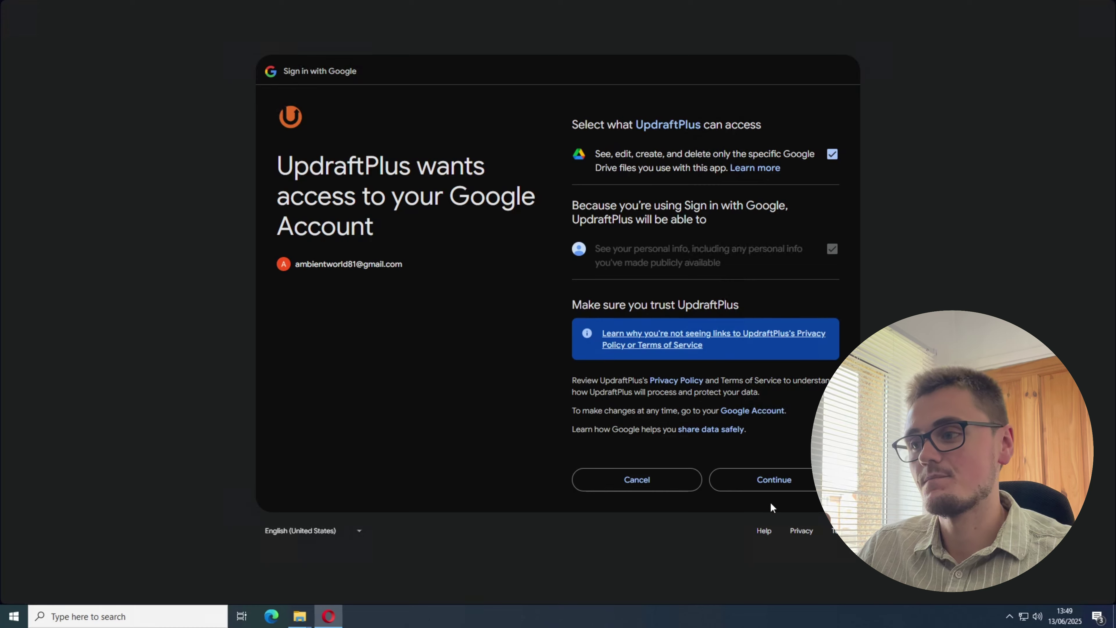
left_click(781, 484)
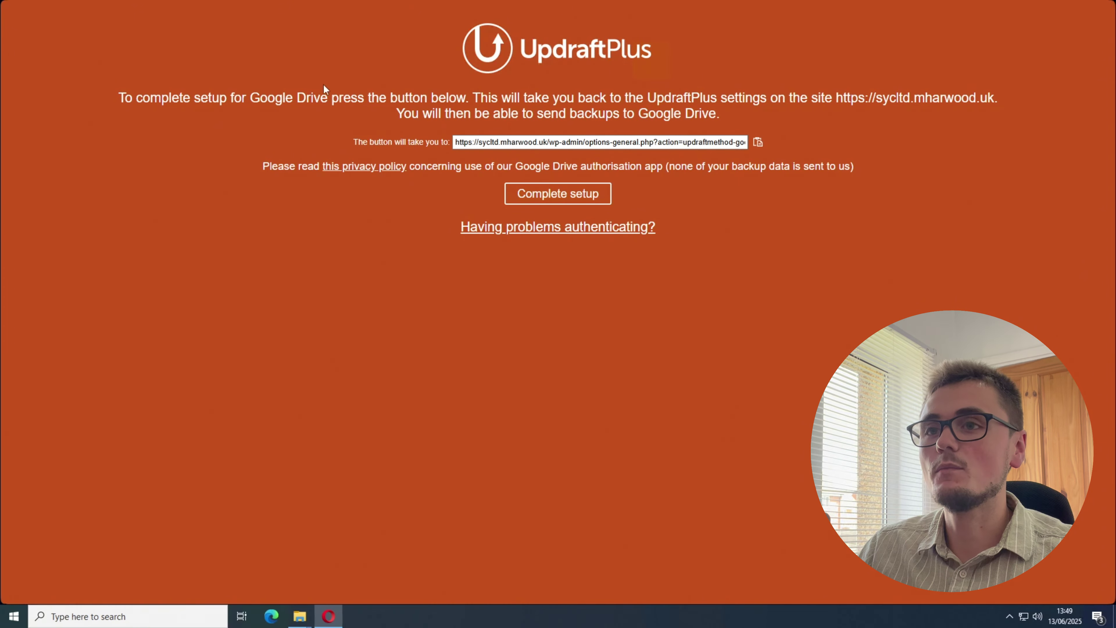
Complete the Google Drive setup and return to the site's UpdraftPlus page to check the authentication message.
left_click_drag(125, 97, 833, 97)
left_click_drag(445, 113, 684, 113)
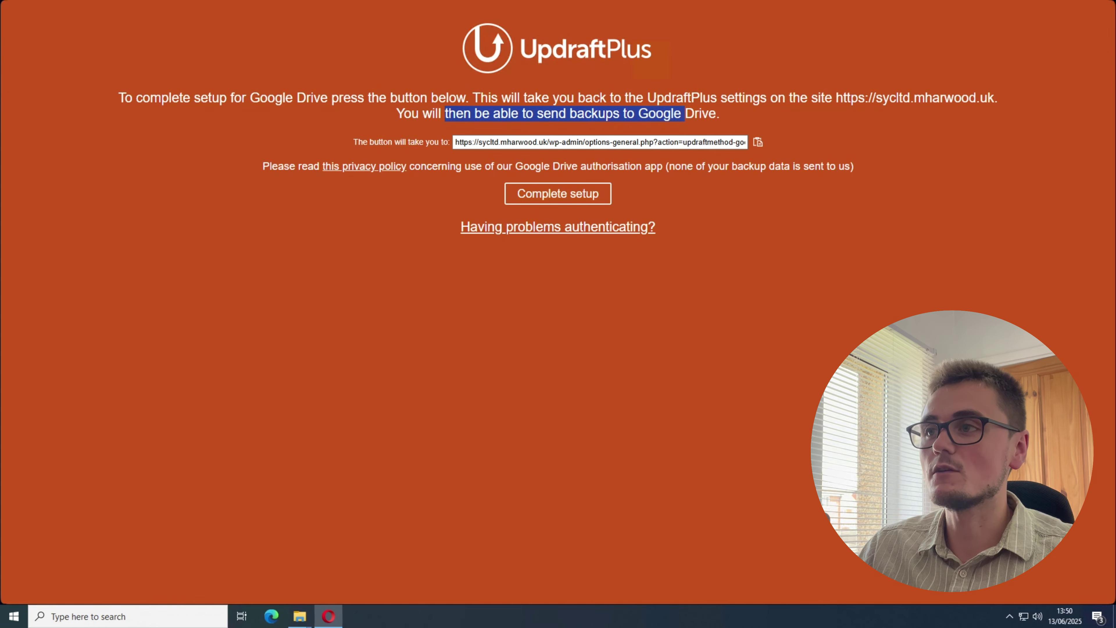
left_click(795, 117)
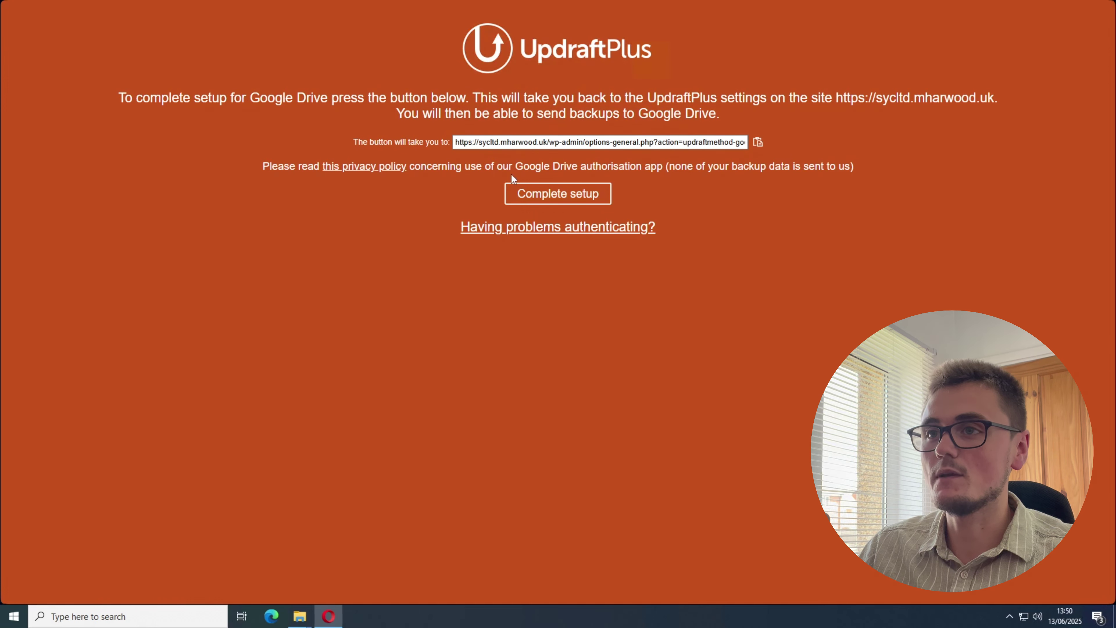
left_click(567, 195)
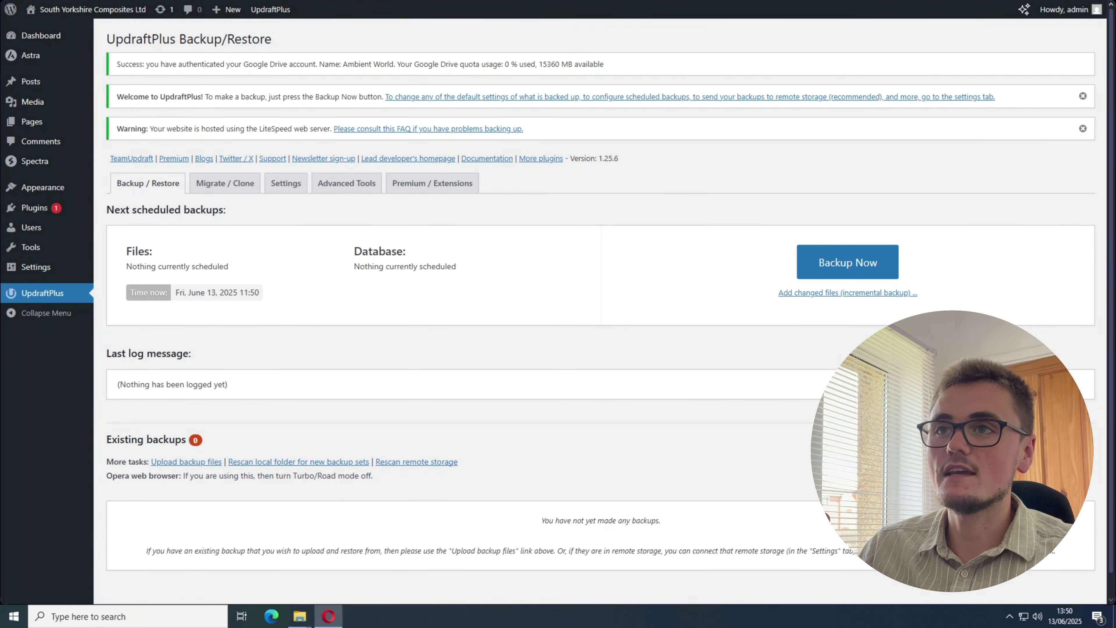
left_click_drag(154, 63, 613, 70)
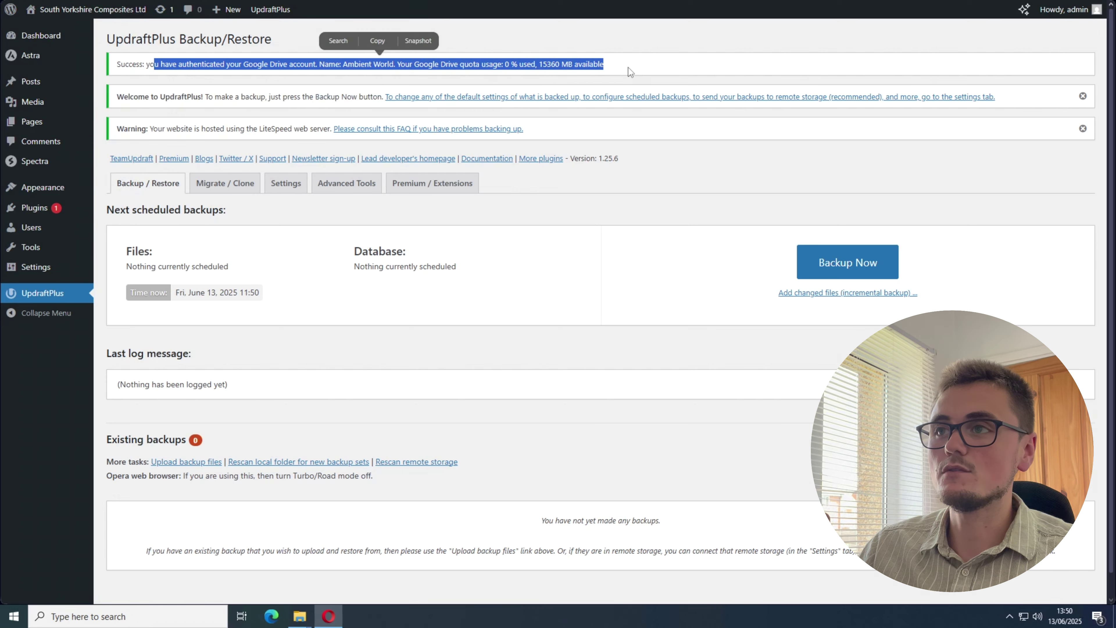
Reopen the UpdraftPlus settings, select Google Drive as the remote storage and review the remaining backup options.
left_click(286, 184)
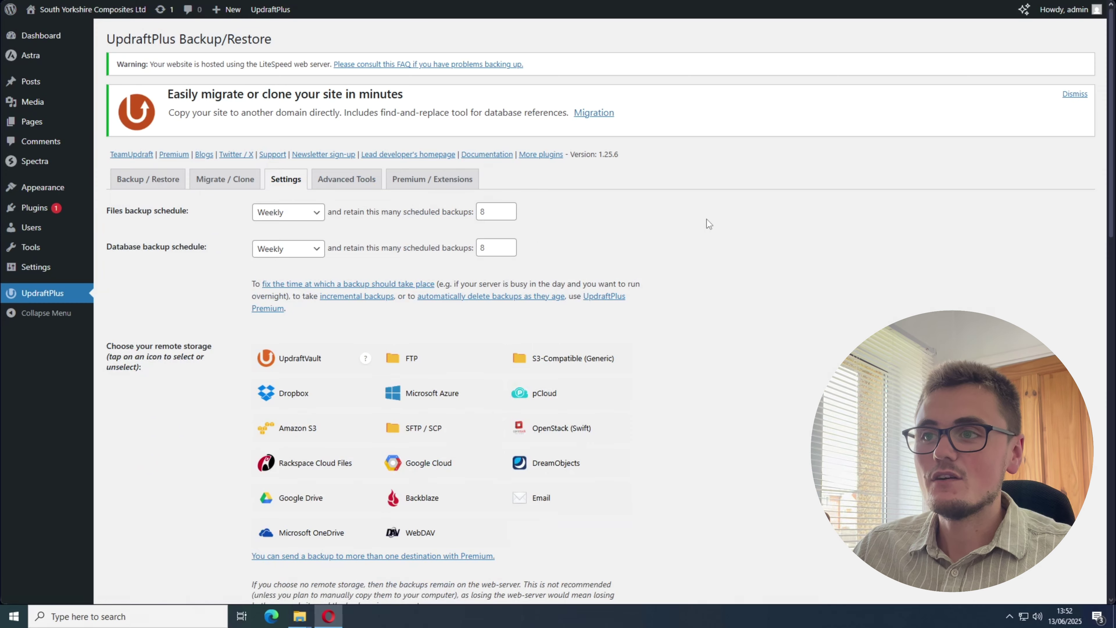
scroll(709, 224, "down", 6)
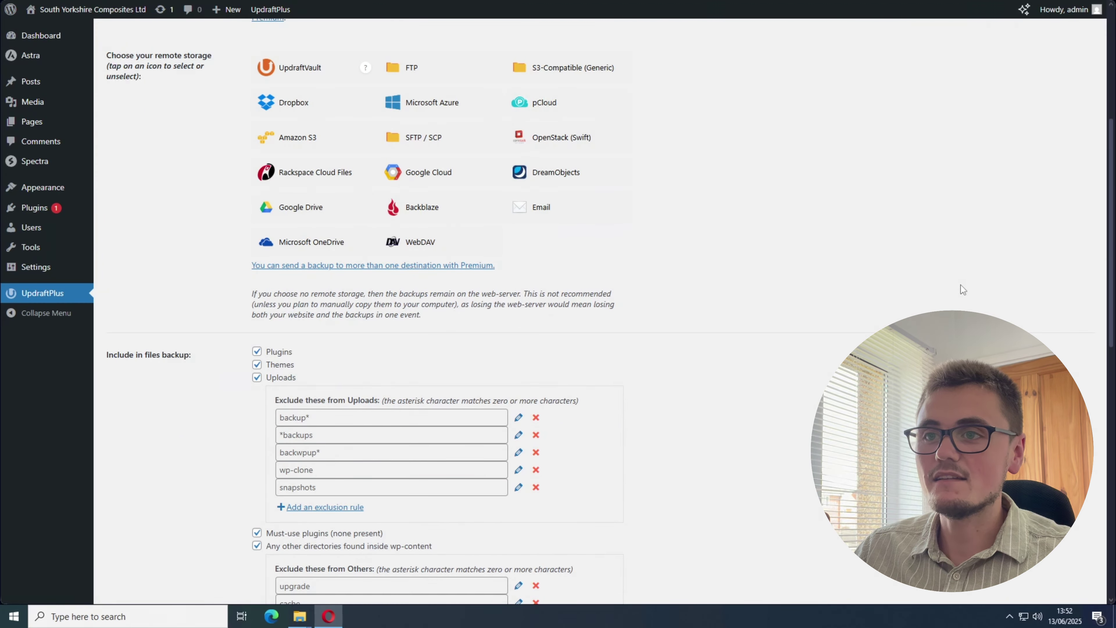
scroll(835, 291, "down", 12)
scroll(241, 143, "up", 15)
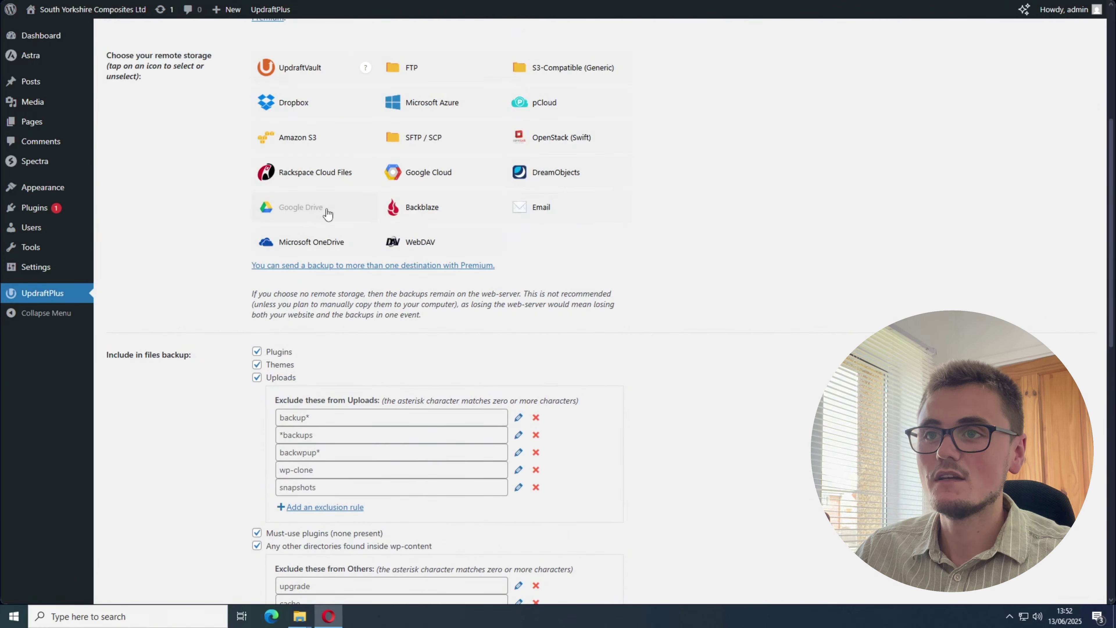
left_click_drag(130, 55, 190, 84)
left_click(315, 206)
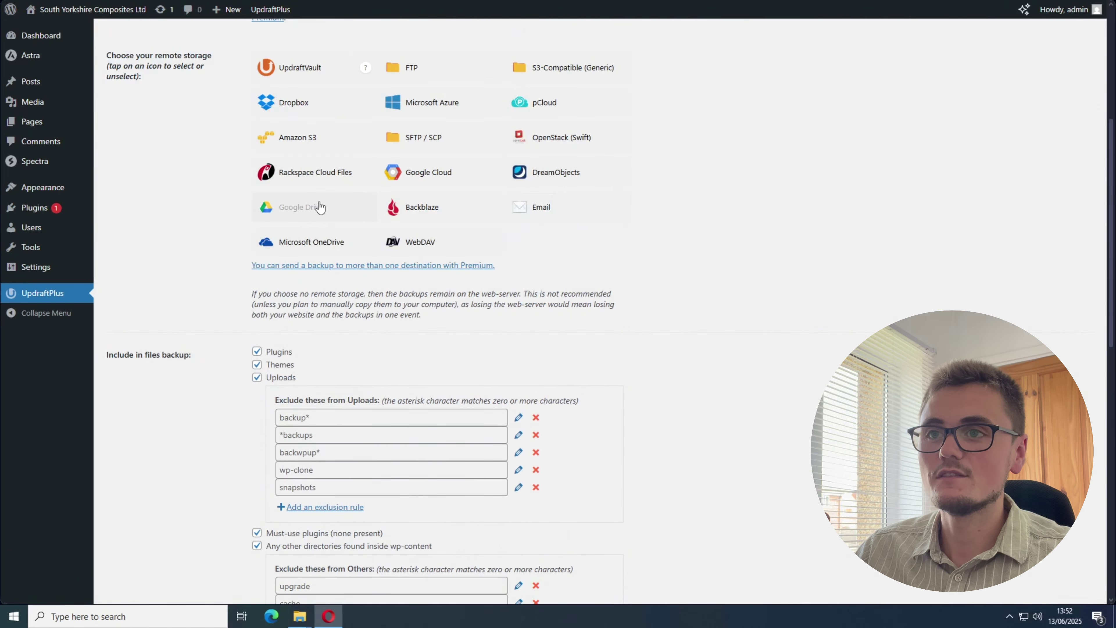
scroll(891, 242, "down", 3)
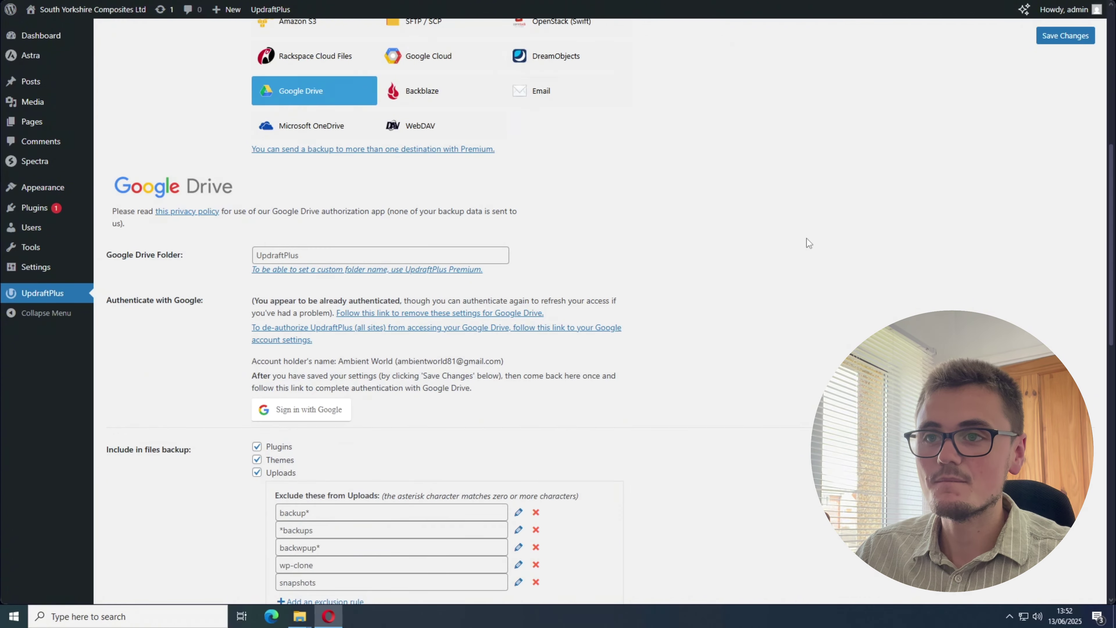
scroll(324, 267, "down", 10)
scroll(211, 262, "down", 8)
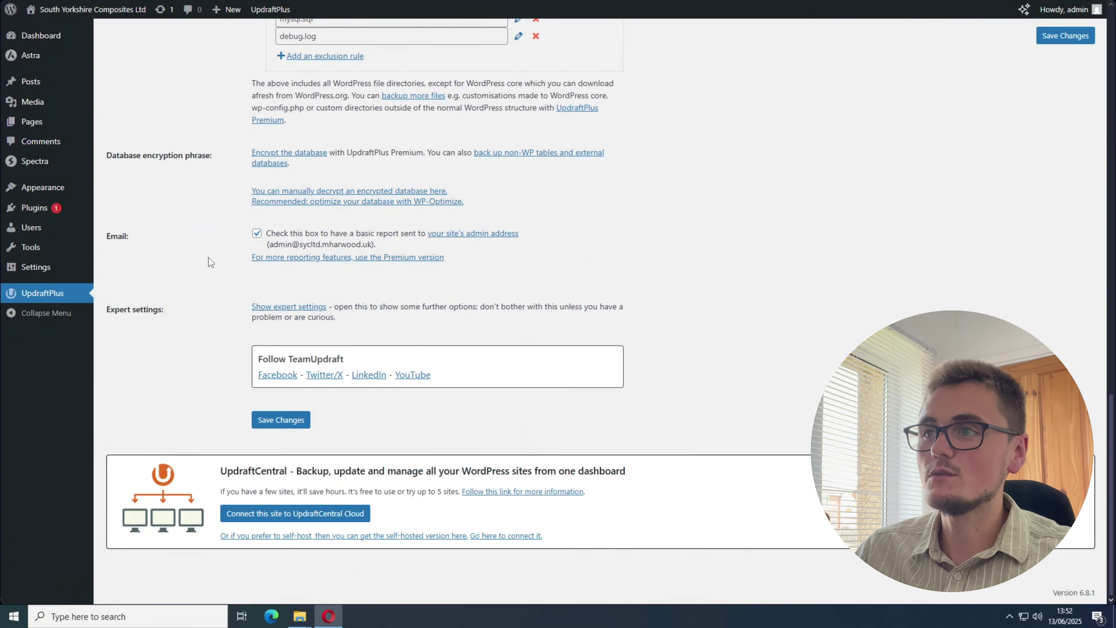
Save the UpdraftPlus settings, then check the Google Drive authentication status in the saved settings.
left_click(276, 421)
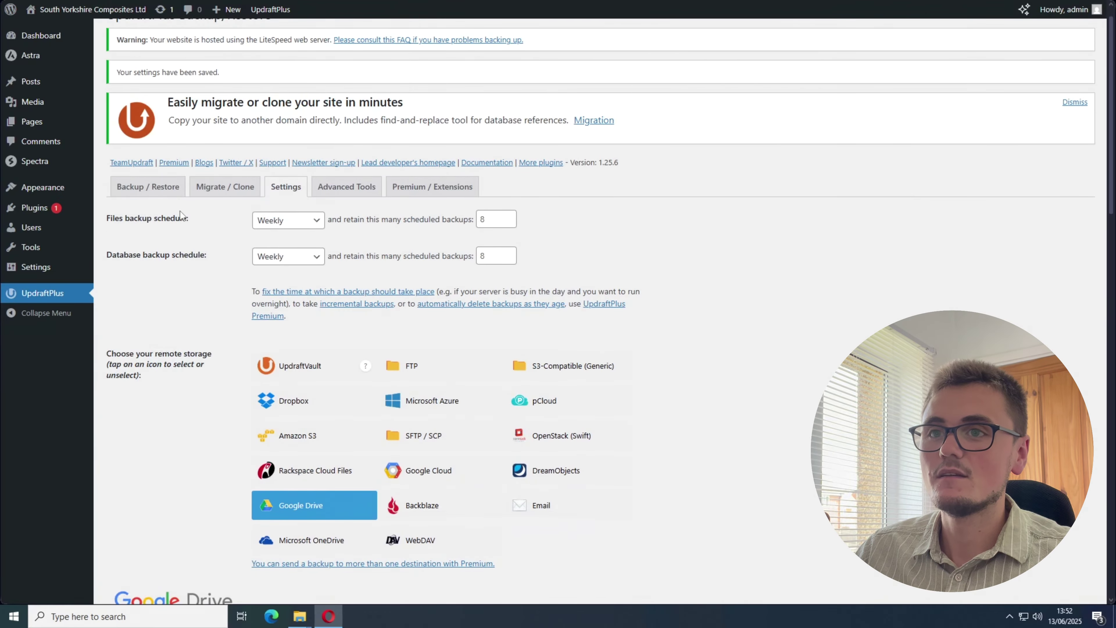
left_click(140, 188)
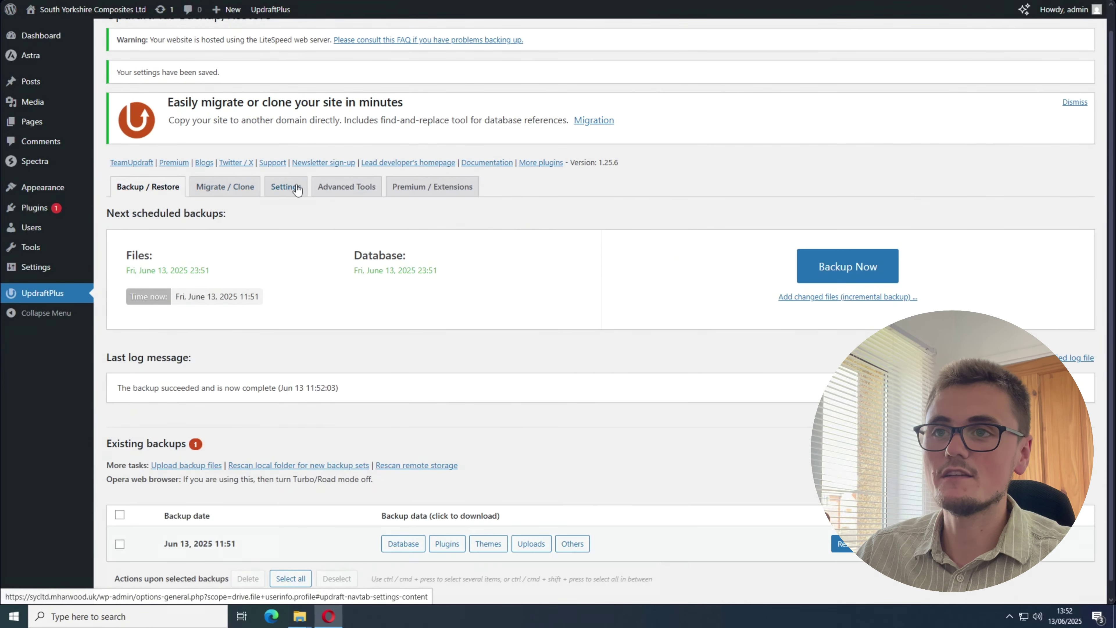
left_click(286, 186)
scroll(832, 244, "down", 10)
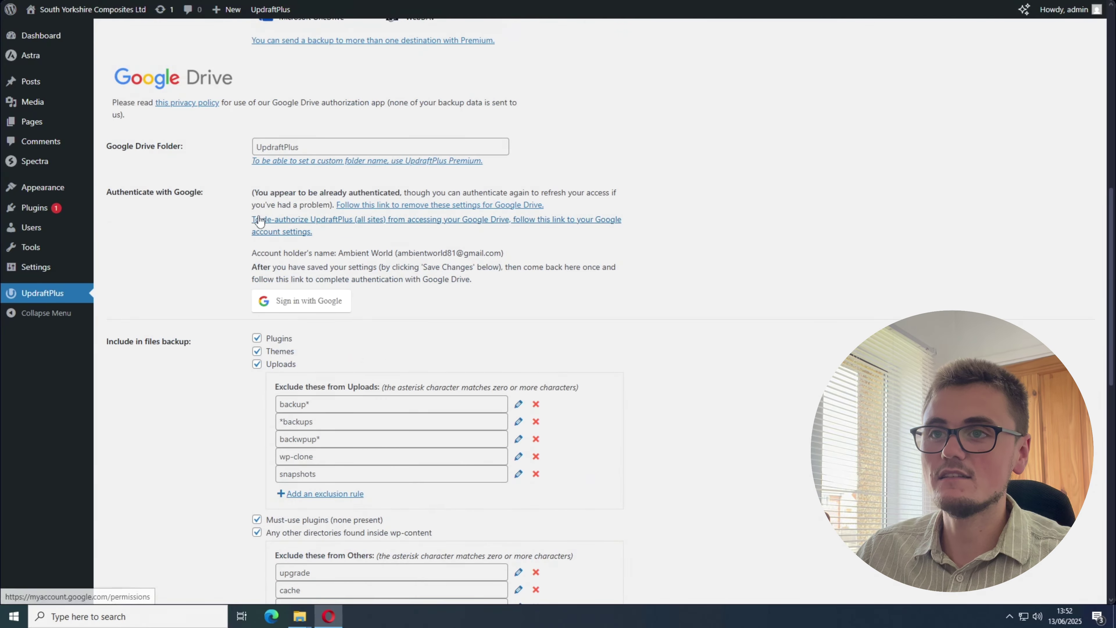
left_click_drag(258, 192, 470, 191)
scroll(772, 212, "up", 8)
Run a new backup that includes the database and files and is sent to remote storage, and dismiss the completion notice.
left_click(161, 76)
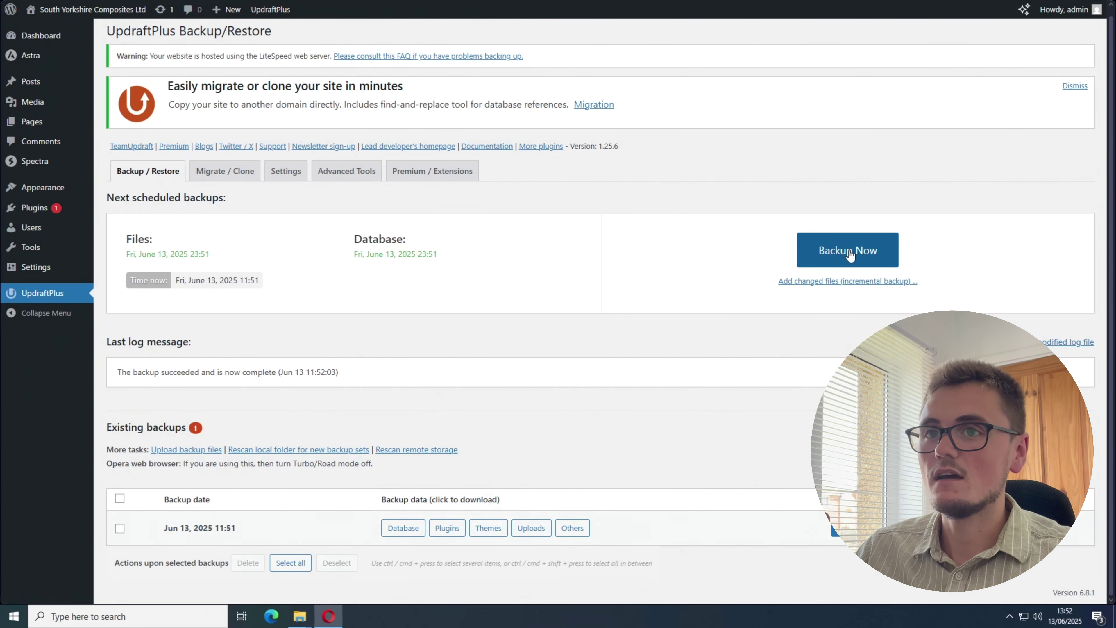
left_click_drag(135, 172, 122, 173)
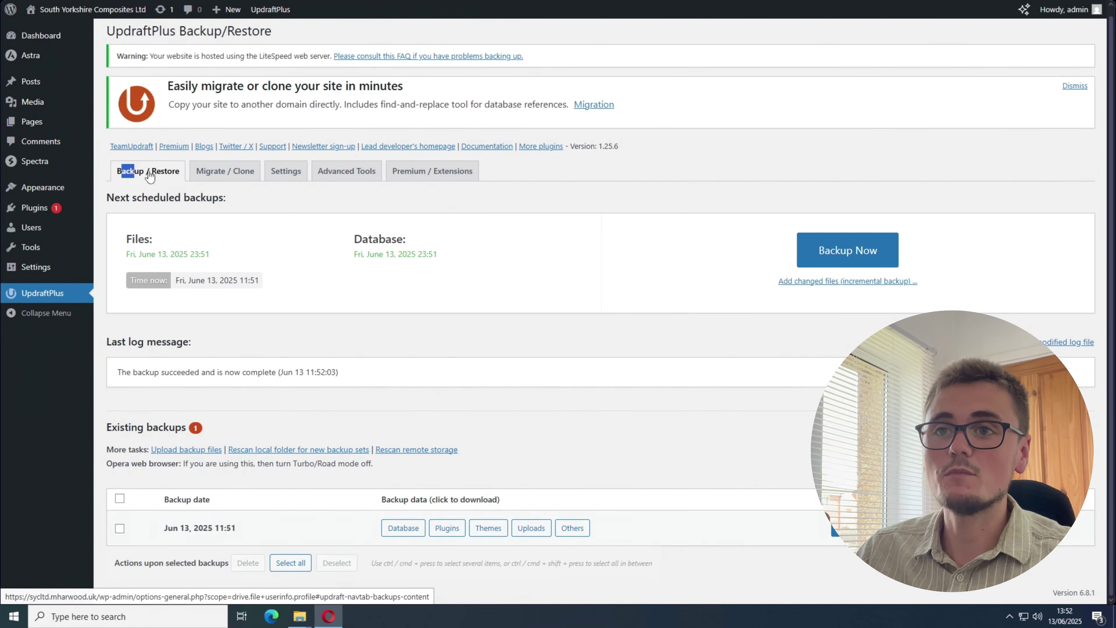
left_click(838, 254)
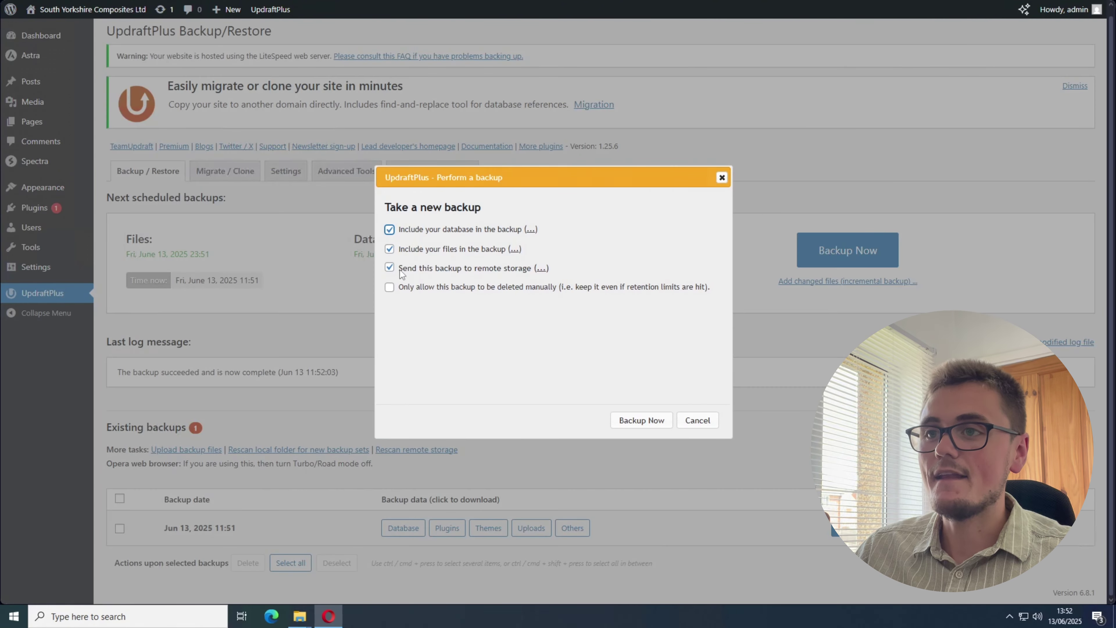
left_click_drag(401, 269, 532, 270)
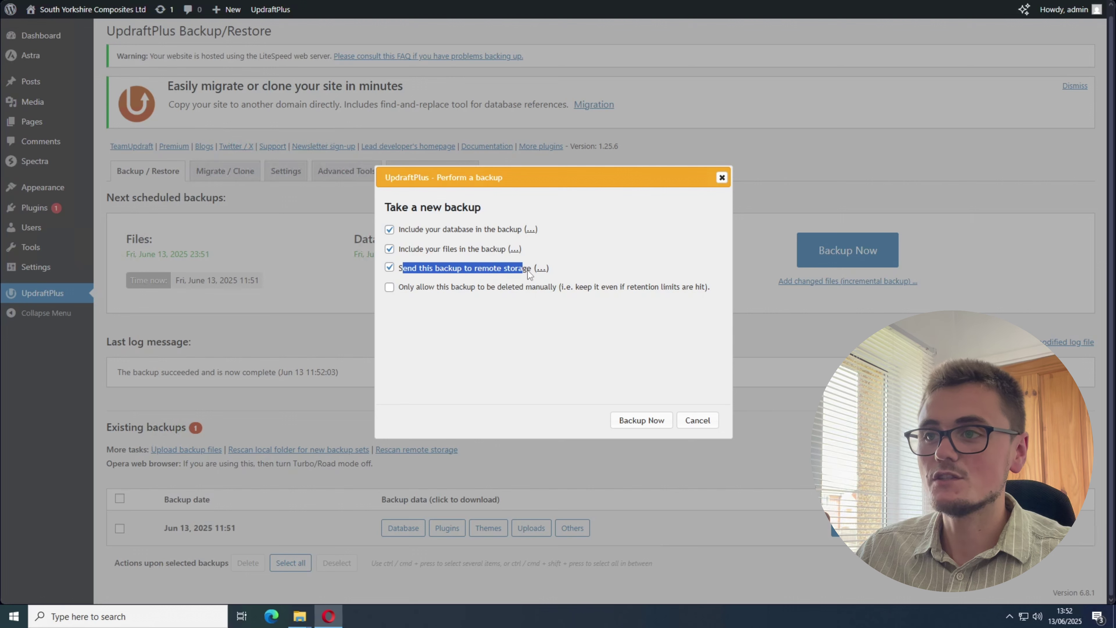
left_click(482, 341)
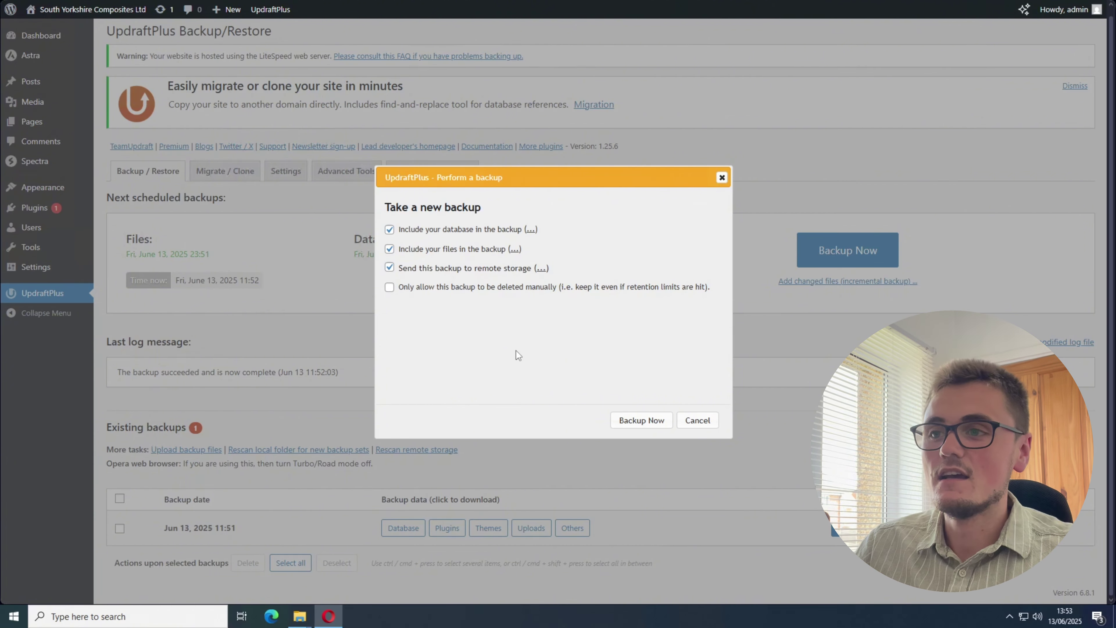
left_click(634, 421)
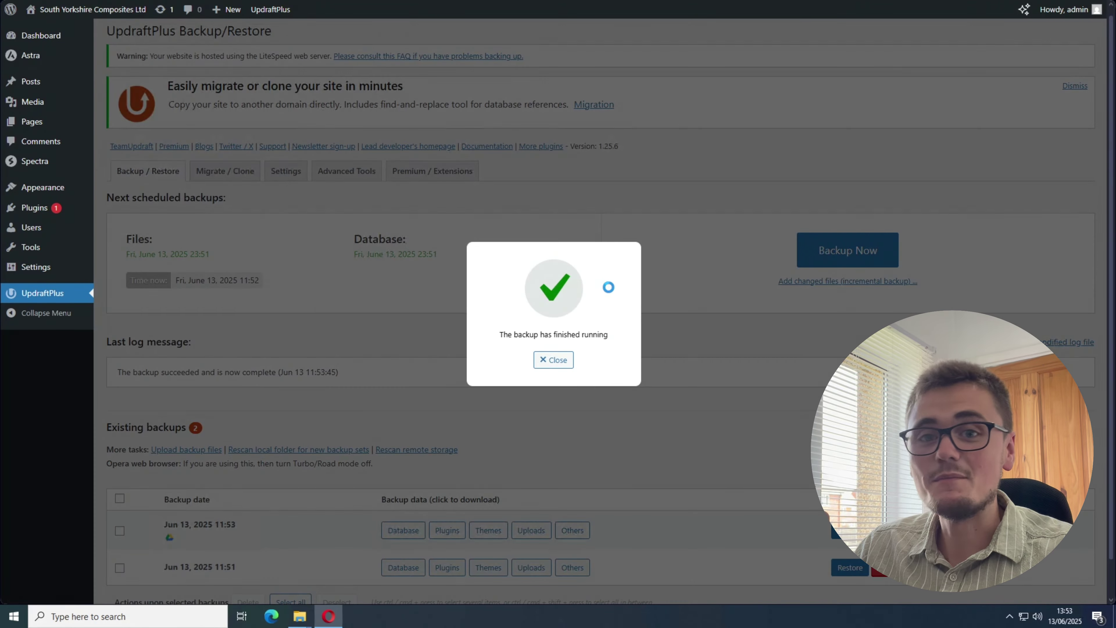
left_click(555, 360)
Review the existing backups list, then switch to Google Drive and open the UpdraftPlus folder to check the uploaded backup files.
scroll(563, 363, "down", 1)
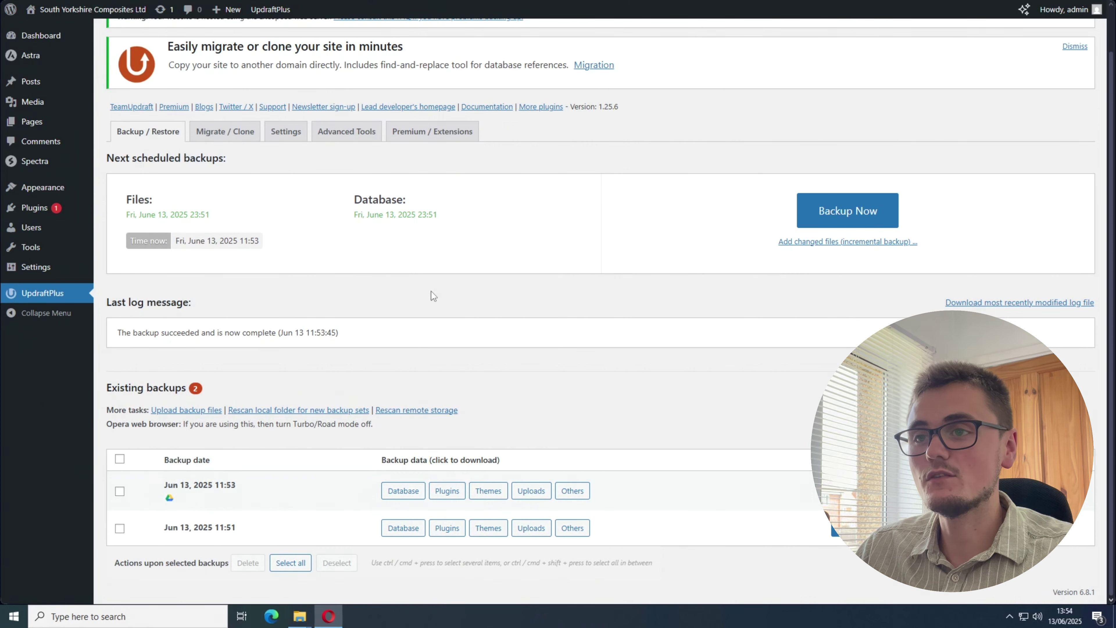
left_click_drag(111, 387, 175, 387)
left_click_drag(164, 527, 187, 528)
left_click(174, 533)
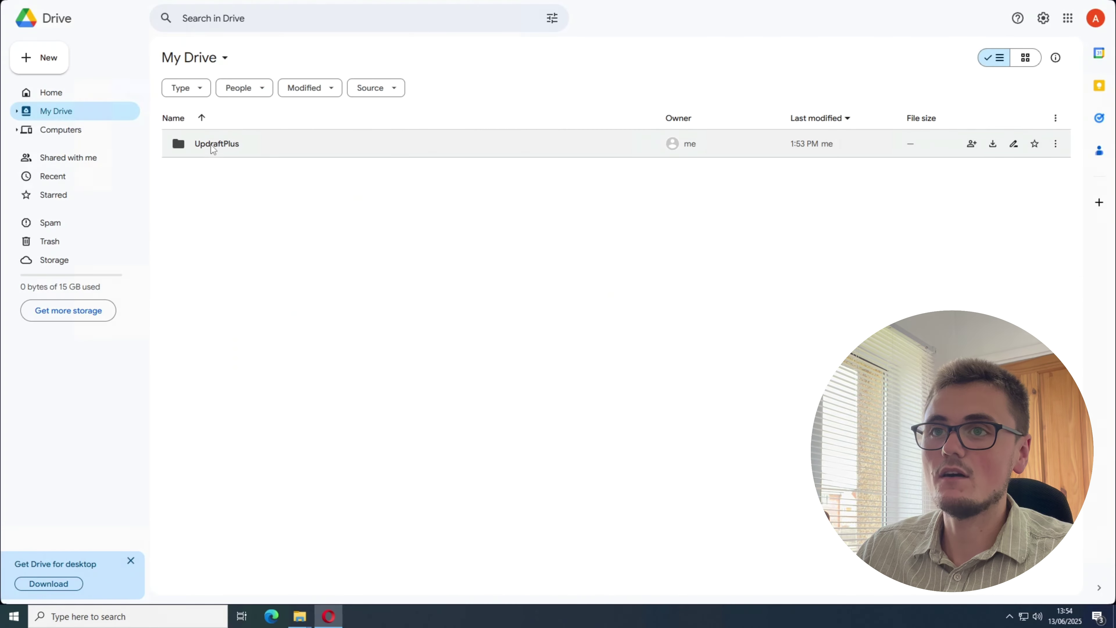
double_click(293, 146)
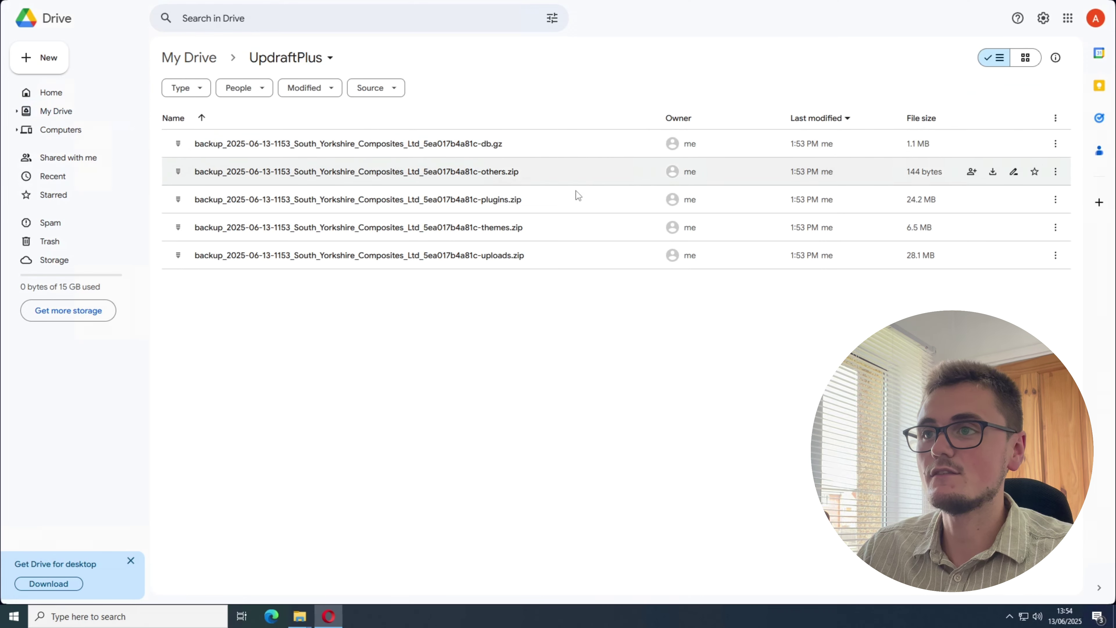
Return to the site's UpdraftPlus page and examine the downloadable backup data and the actions offered for each existing backup.
key("ctrl+Tab")
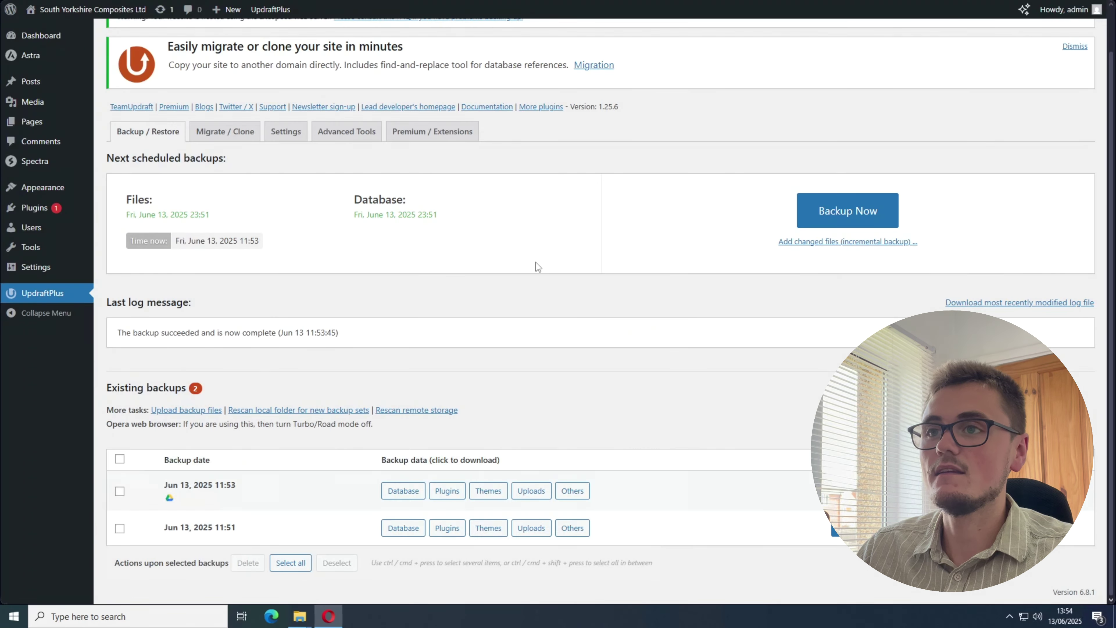
scroll(676, 123, "up", 1)
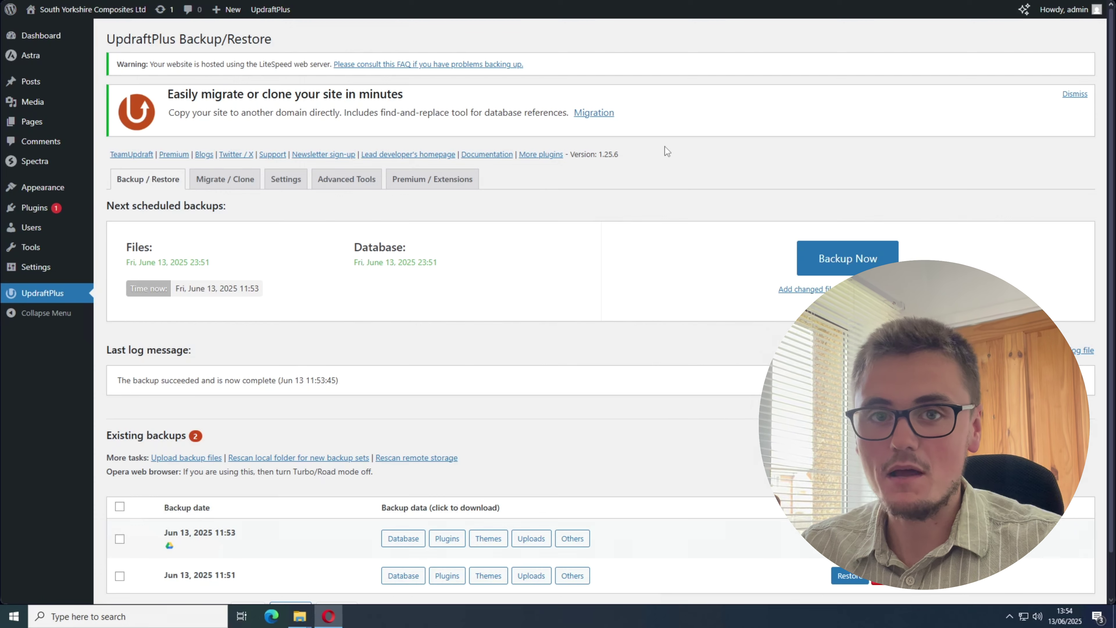
scroll(666, 147, "down", 1)
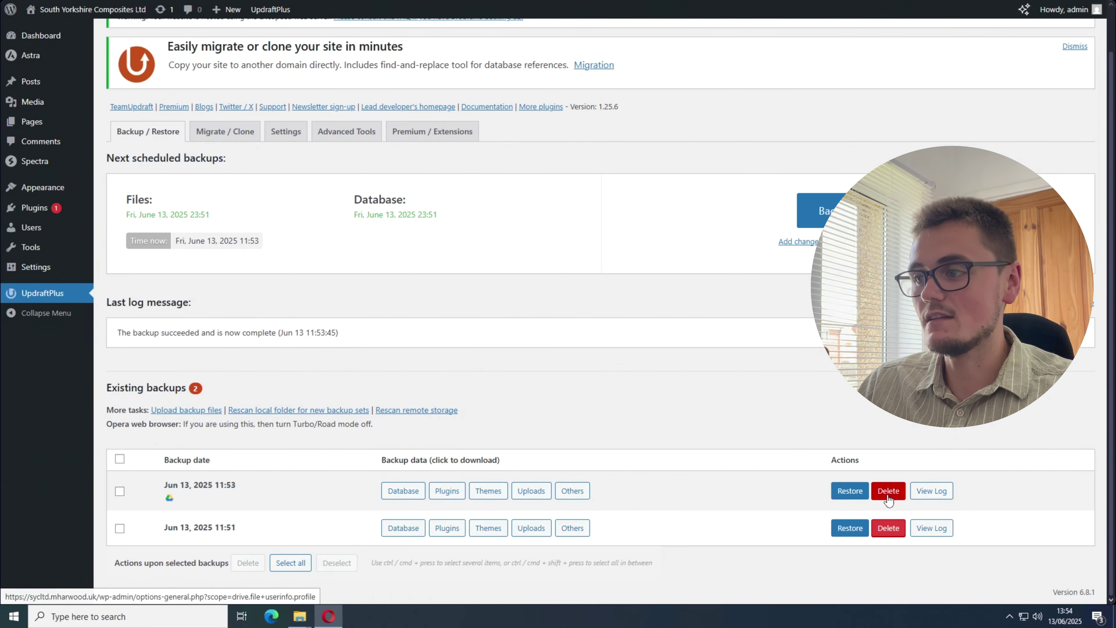
double_click(395, 460)
left_click_drag(382, 459, 494, 459)
left_click(539, 425)
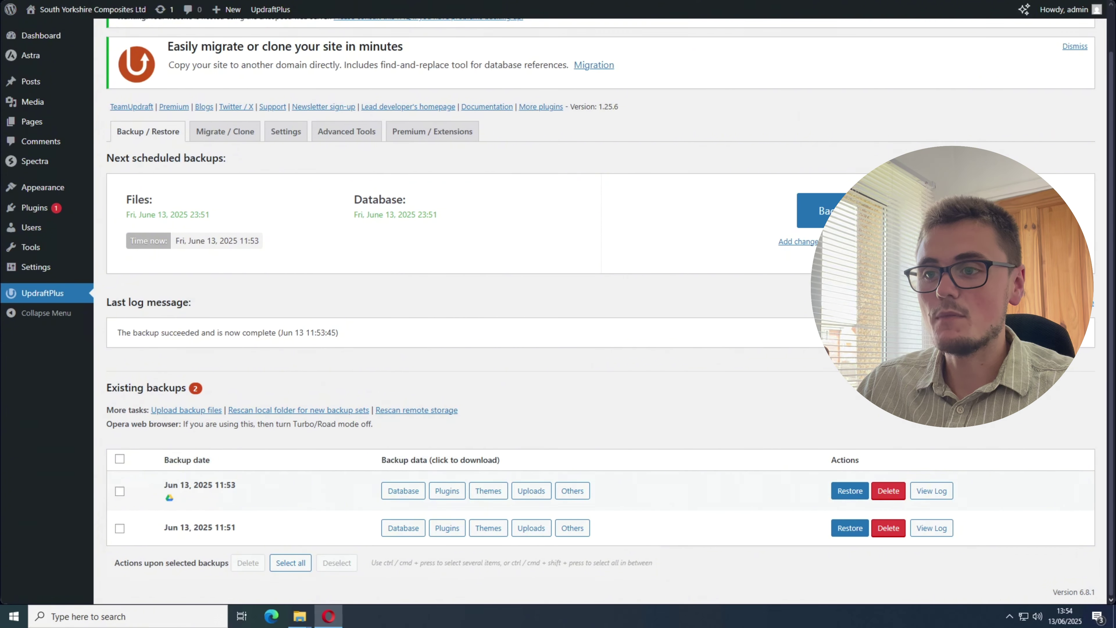